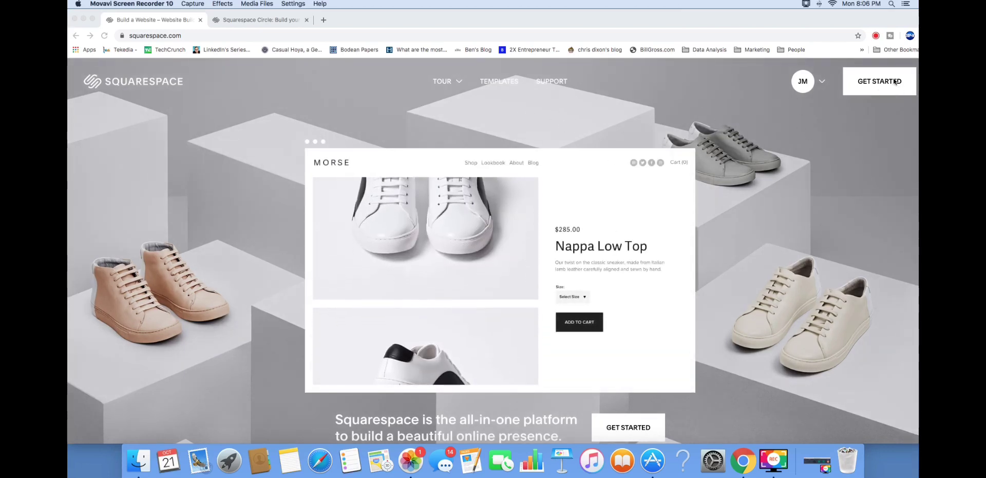
Start creating a new website and enter "Sell Products" as the goal for the site.
left_click(847, 103)
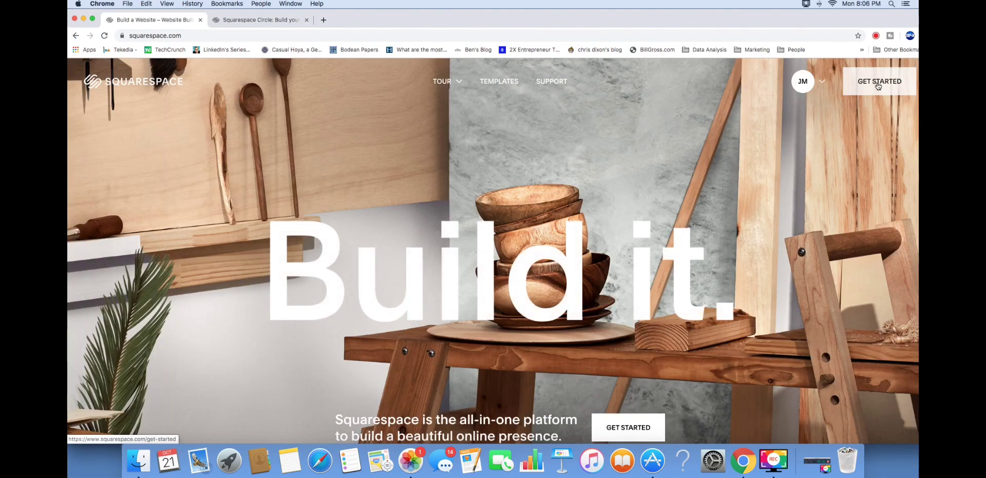
left_click(879, 82)
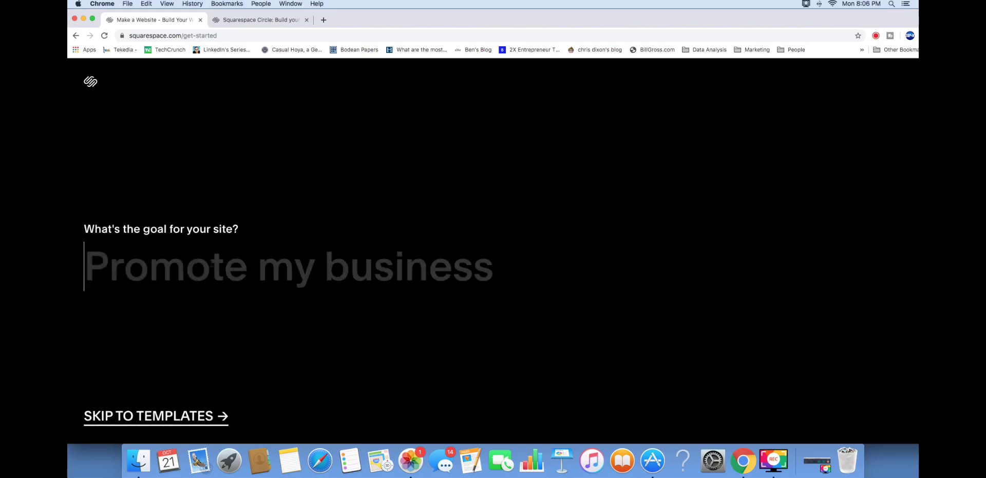
type("Sello P")
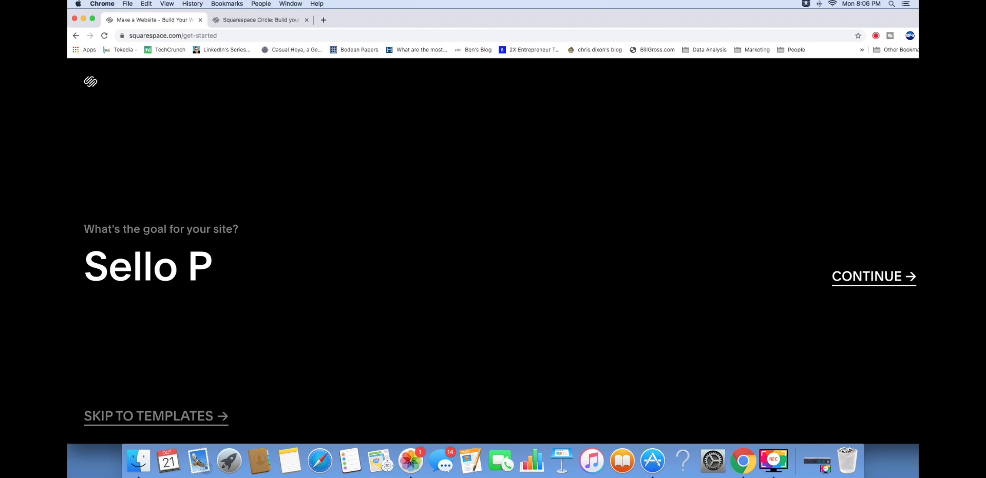
key("BackSpace")
key("BackSpace")
key("BackSpace")
key("BackSpace")
key("BackSpace")
type("ll Products")
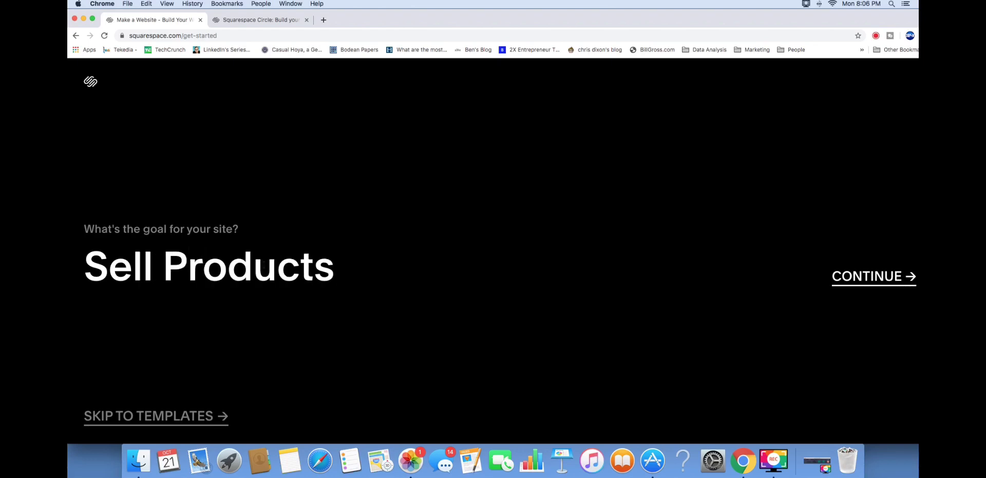
Skip the site goal question and go straight to the website templates.
scroll(257, 245, "down", 2)
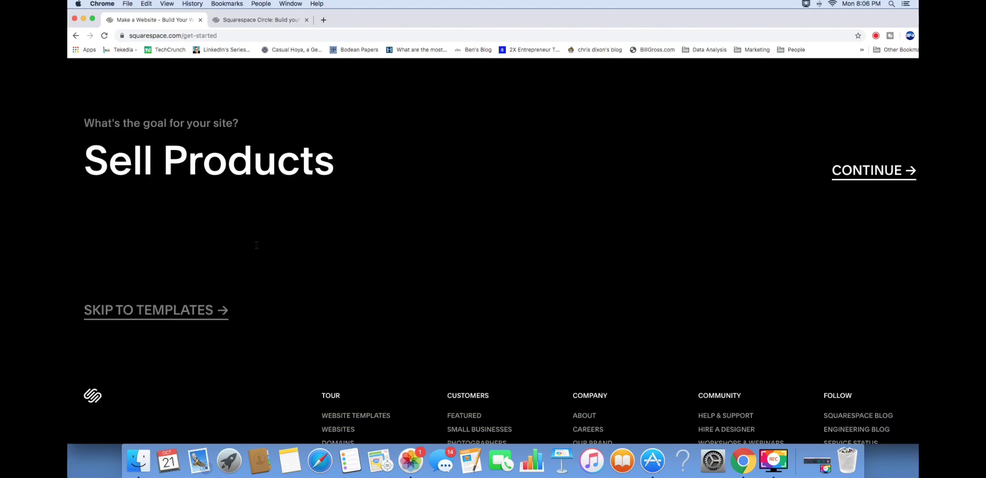
scroll(257, 246, "up", 2)
left_click(184, 388)
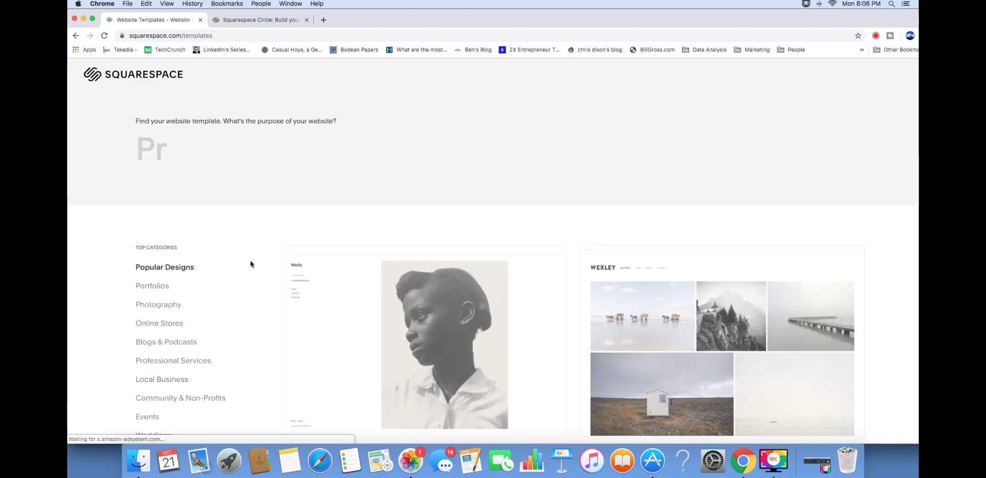
Look through the popular template designs and show the Online Stores category.
scroll(261, 272, "down", 3)
scroll(261, 274, "down", 2)
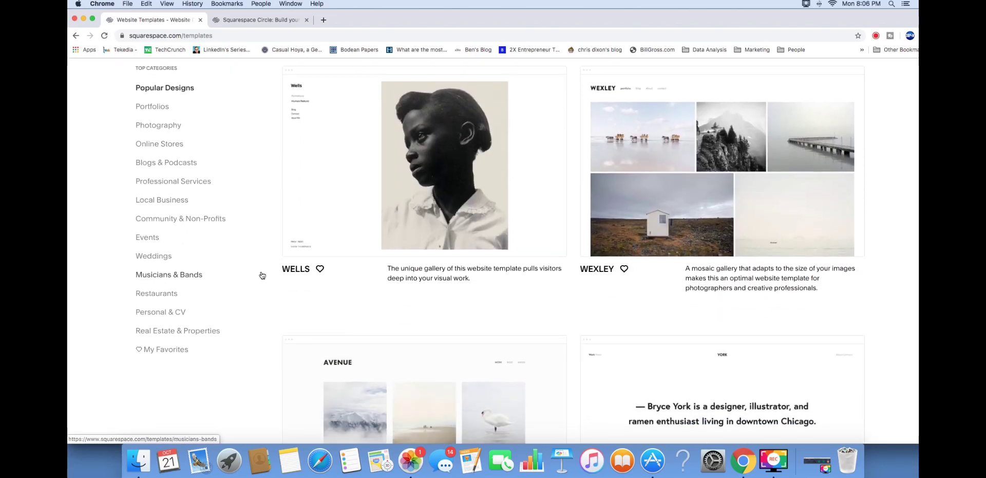
scroll(262, 276, "up", 2)
scroll(261, 277, "down", 2)
scroll(260, 279, "up", 2)
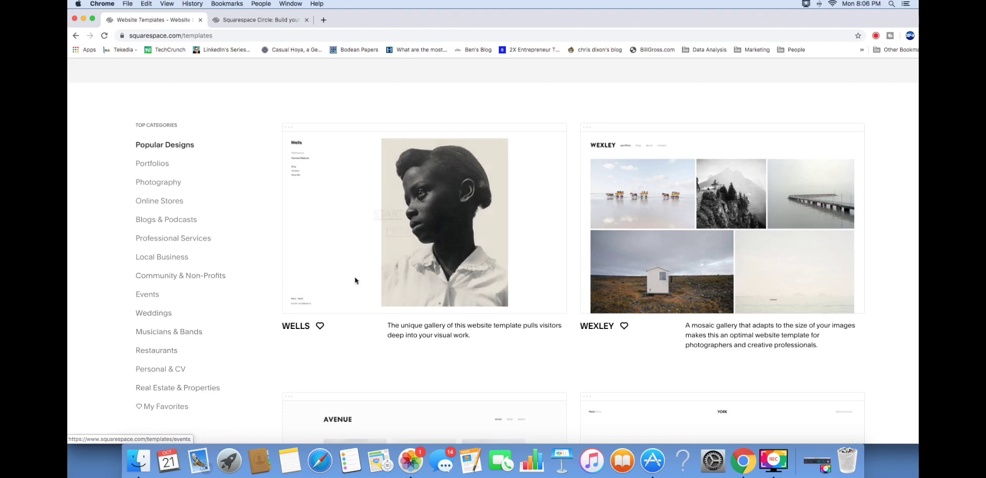
scroll(355, 279, "down", 5)
scroll(356, 279, "up", 4)
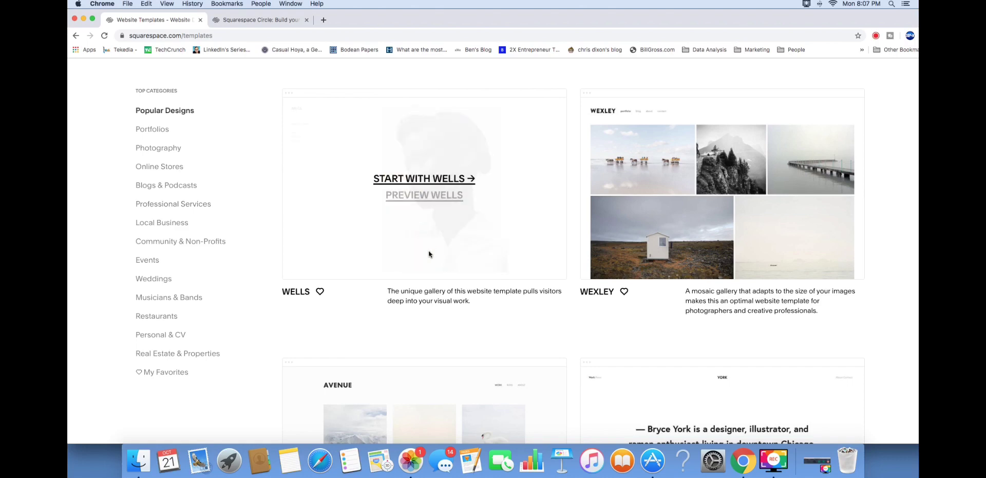
left_click(163, 169)
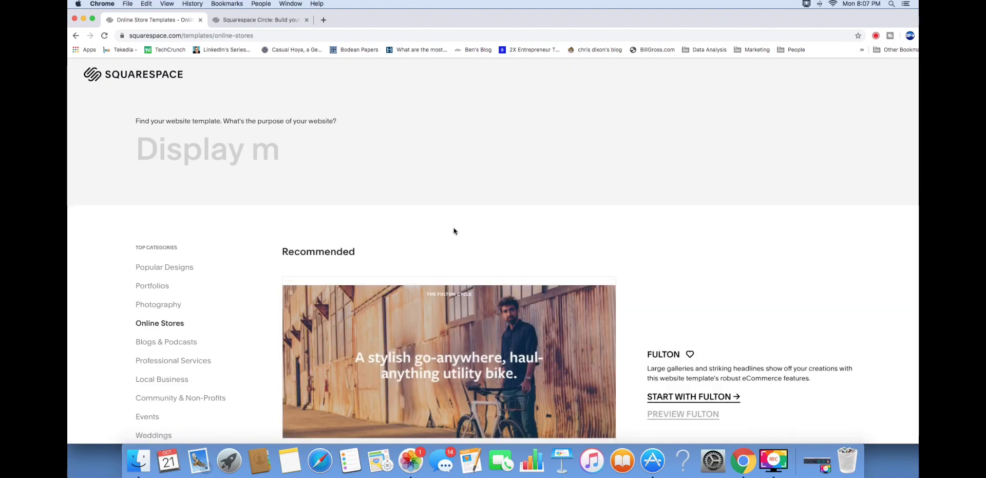
Create the site from the recommended Fulton online store template and continue past the welcome message.
scroll(452, 231, "down", 3)
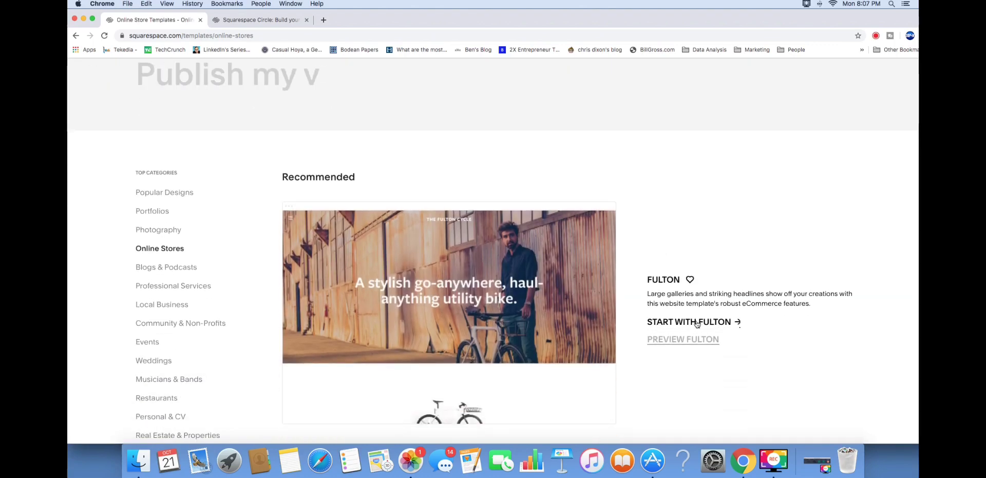
scroll(595, 321, "down", 15)
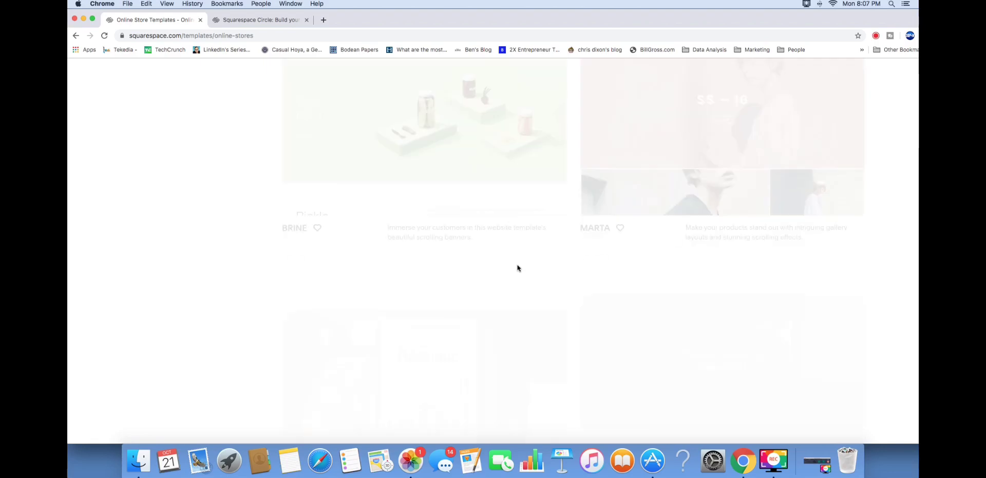
scroll(518, 267, "up", 15)
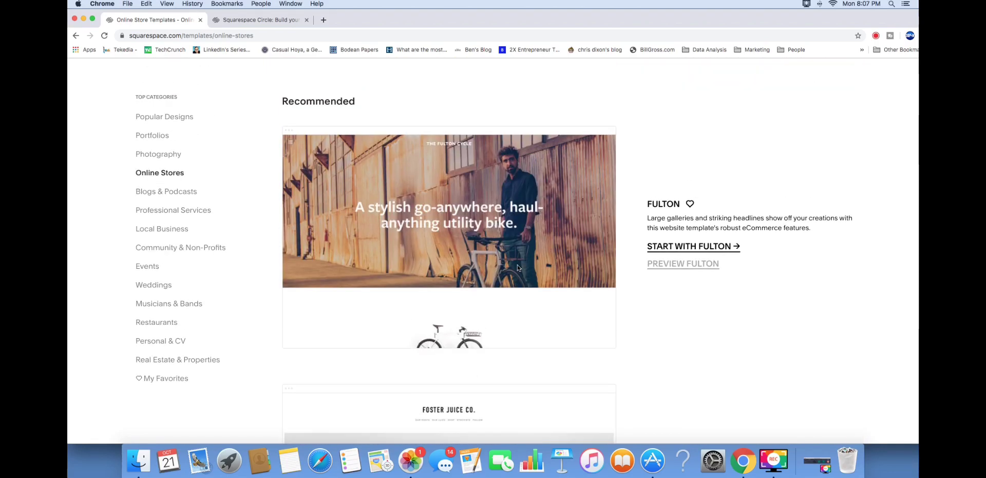
scroll(518, 267, "down", 2)
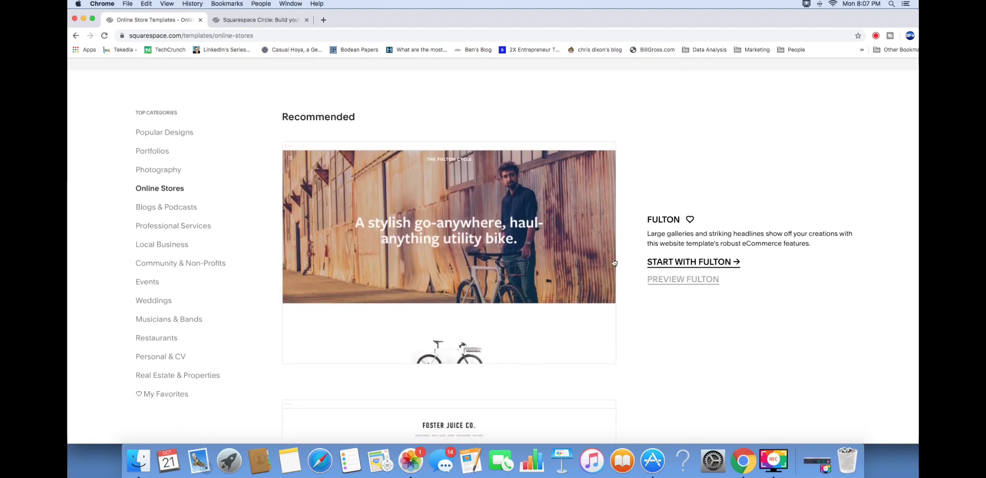
left_click(698, 258)
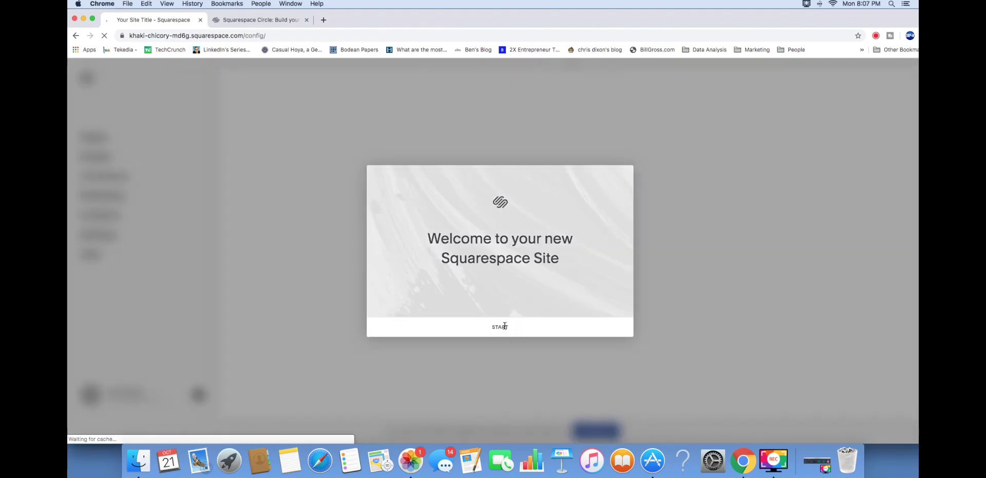
left_click(501, 329)
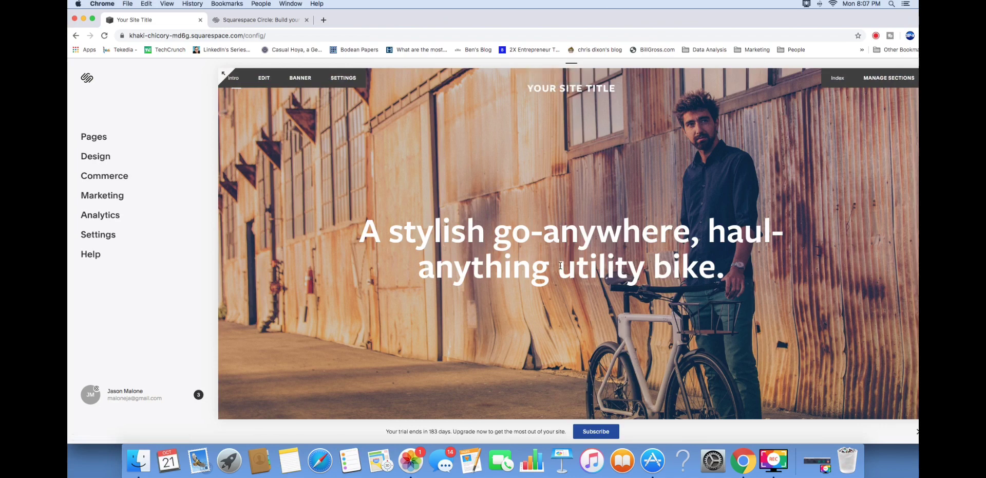
Look over the new site's home page from its opening banner down through the press and testimonial sections.
scroll(560, 265, "down", 15)
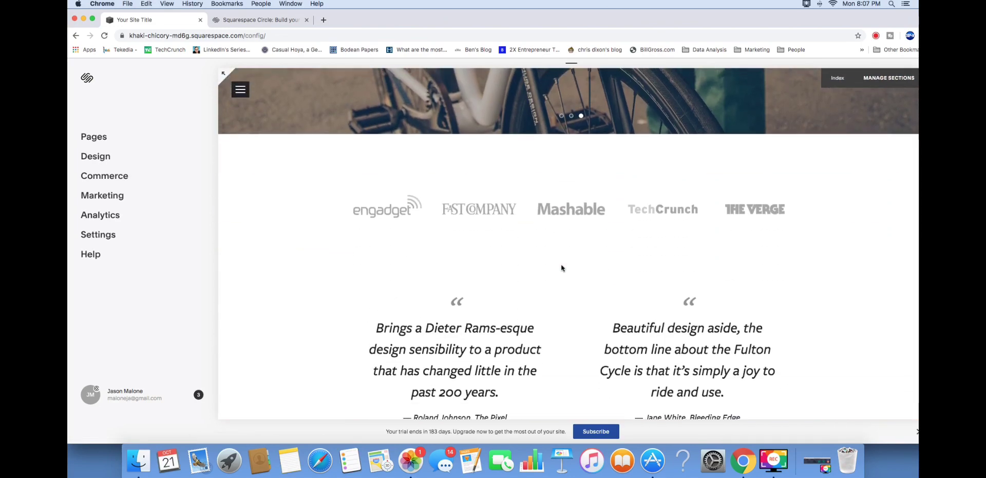
scroll(561, 267, "down", 15)
scroll(562, 267, "up", 20)
scroll(562, 267, "up", 5)
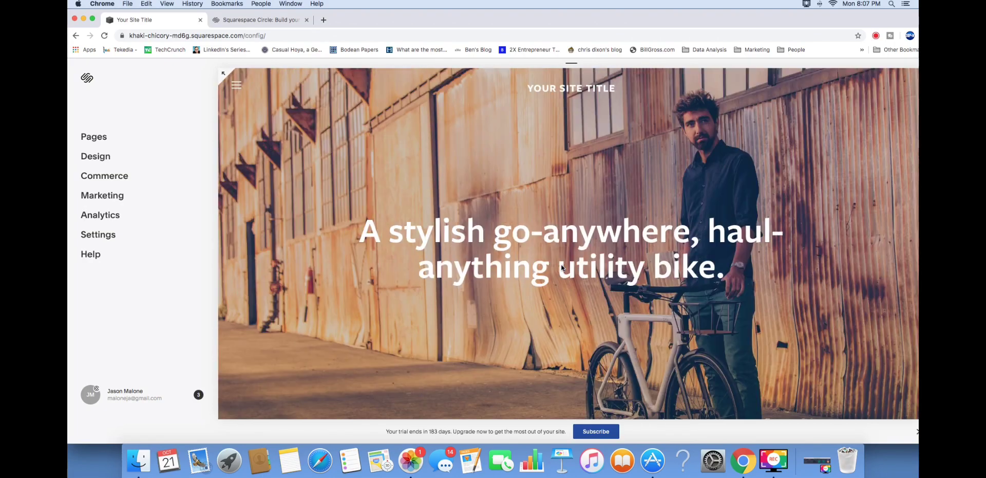
Open the site's page list and examine the page types that can be added to the main navigation.
left_click(93, 137)
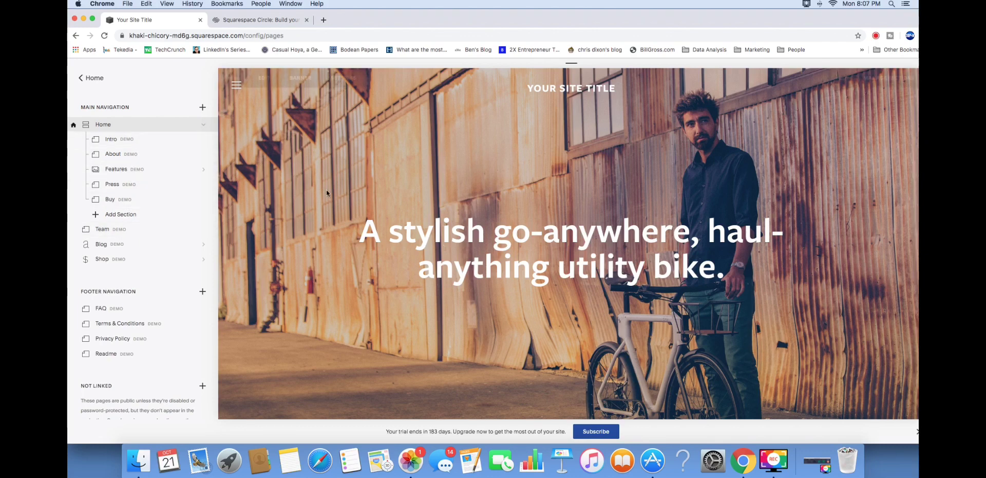
left_click(201, 108)
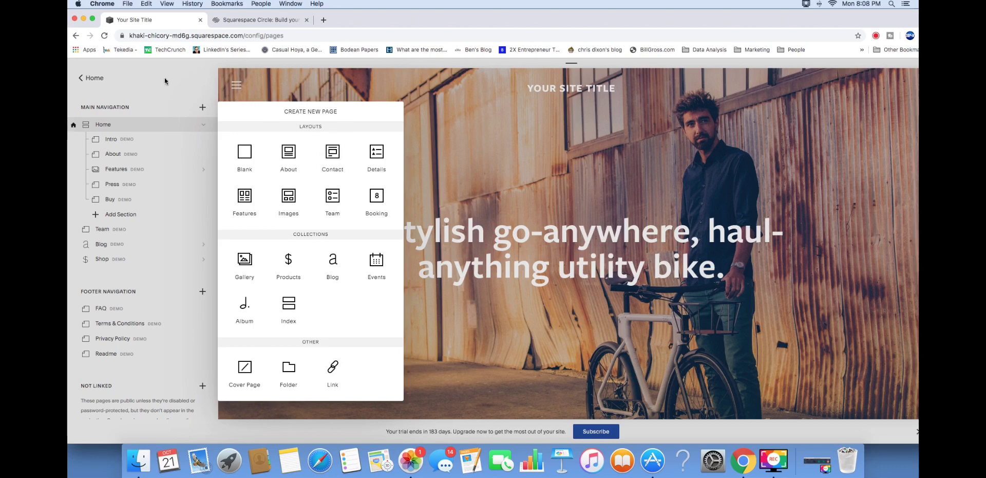
left_click(203, 108)
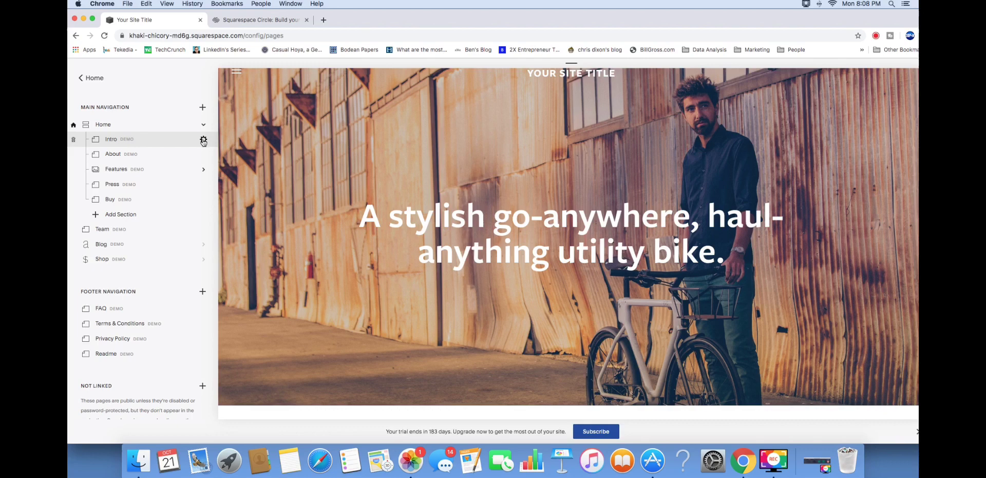
Open the page settings of the Intro section and review its General and SEO options.
left_click(204, 140)
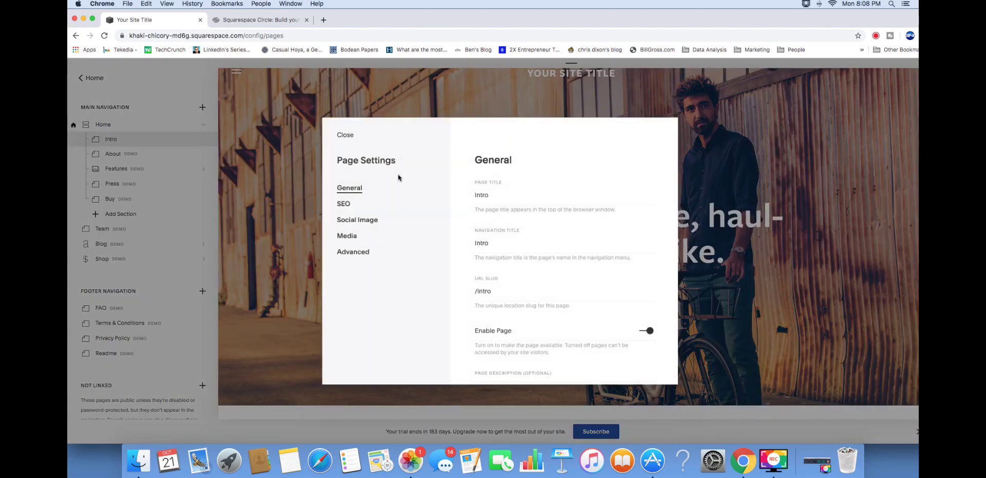
scroll(508, 277, "down", 3)
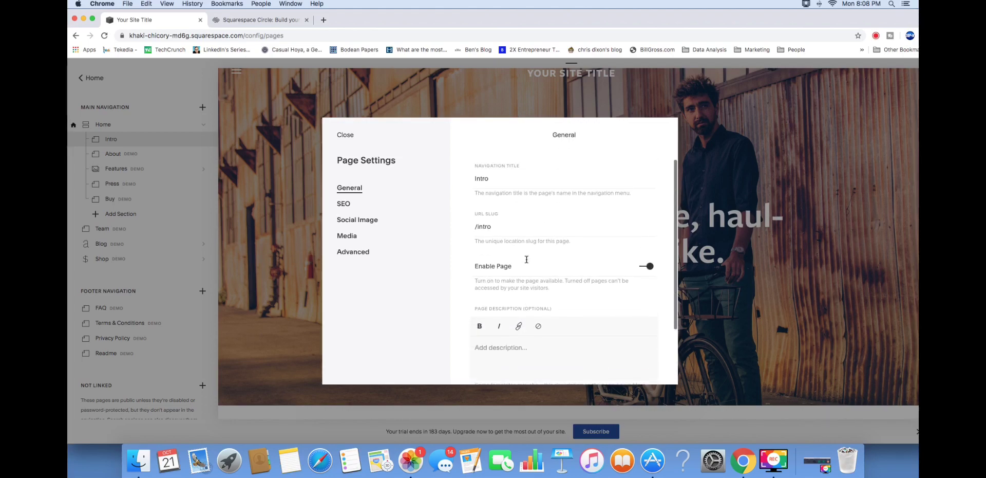
left_click(348, 204)
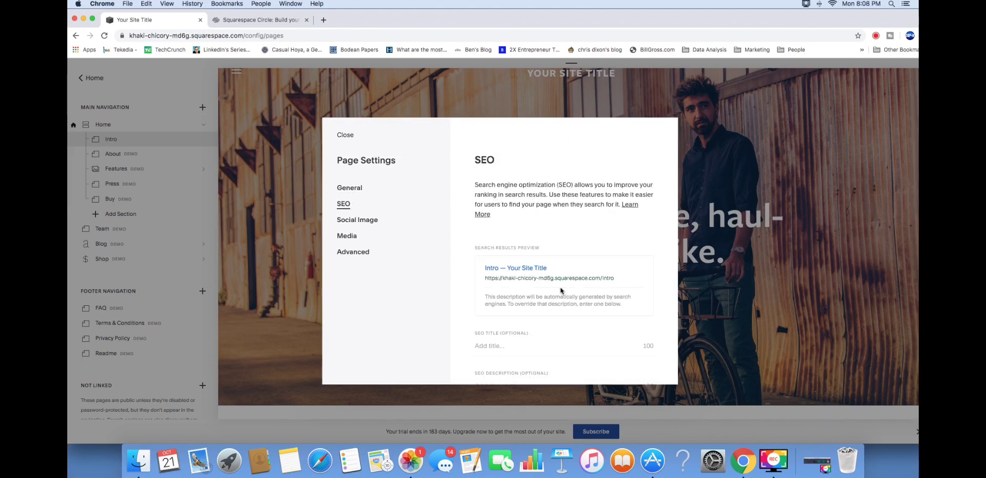
scroll(556, 290, "down", 3)
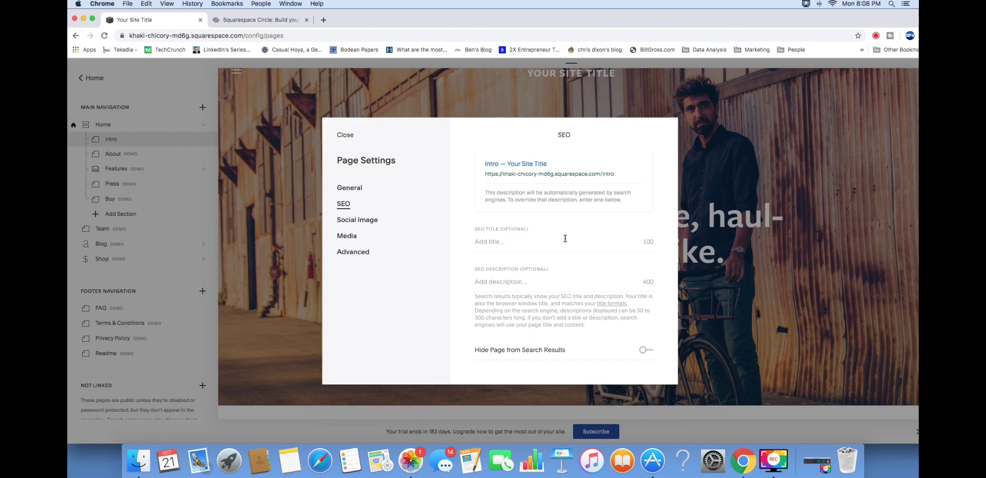
scroll(565, 238, "up", 3)
scroll(560, 285, "down", 3)
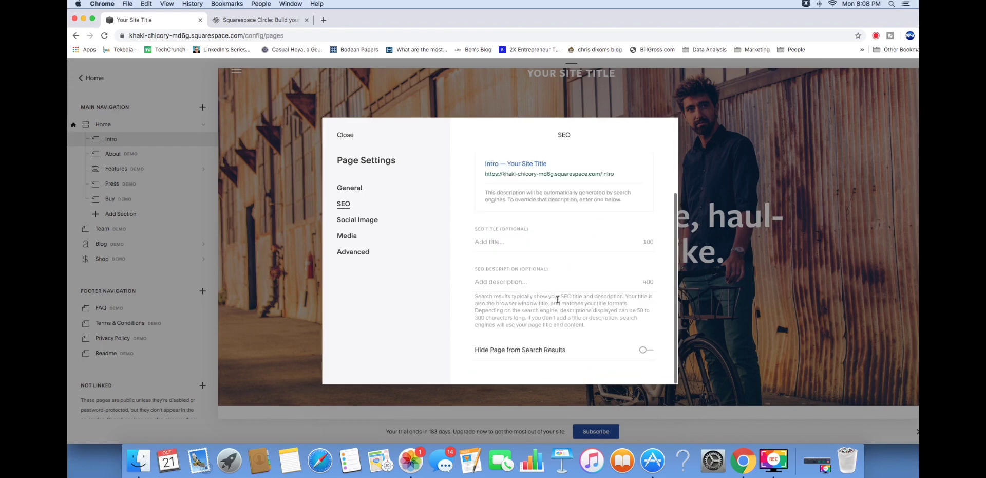
scroll(567, 236, "up", 3)
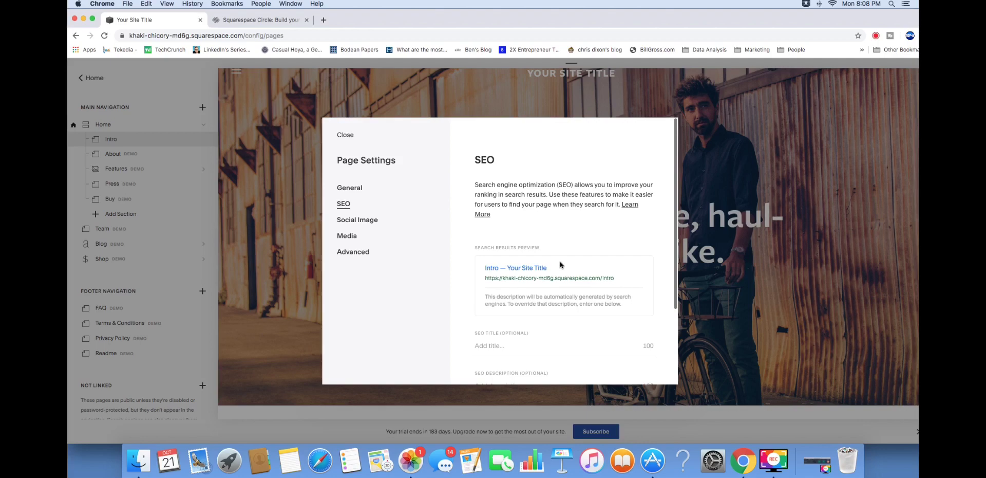
Review the Intro section's social image settings, including the social preview and alternate sharing image.
left_click(366, 220)
scroll(602, 322, "down", 3)
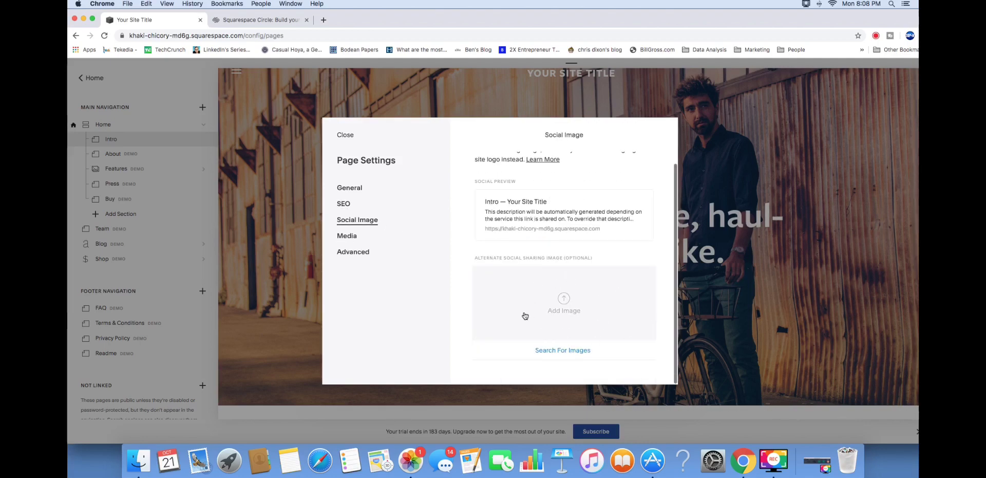
scroll(557, 239, "up", 3)
scroll(552, 274, "down", 3)
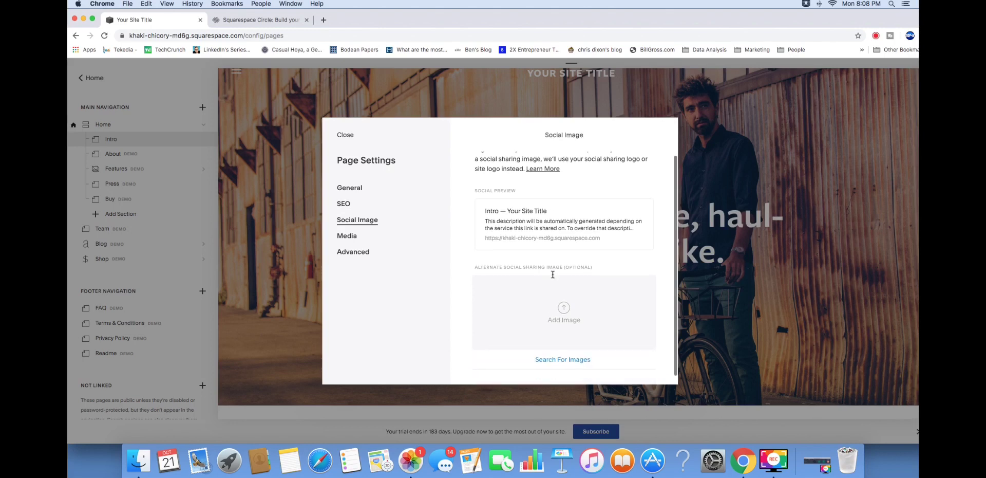
scroll(553, 274, "down", 1)
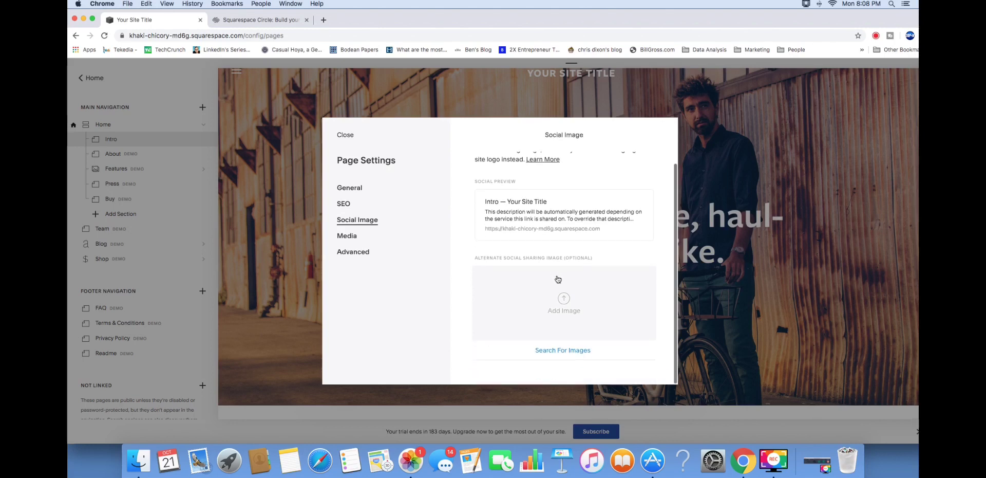
Check the Intro section's image and video media options and its Advanced code injection settings, and leave the settings discarding any changes.
left_click(361, 239)
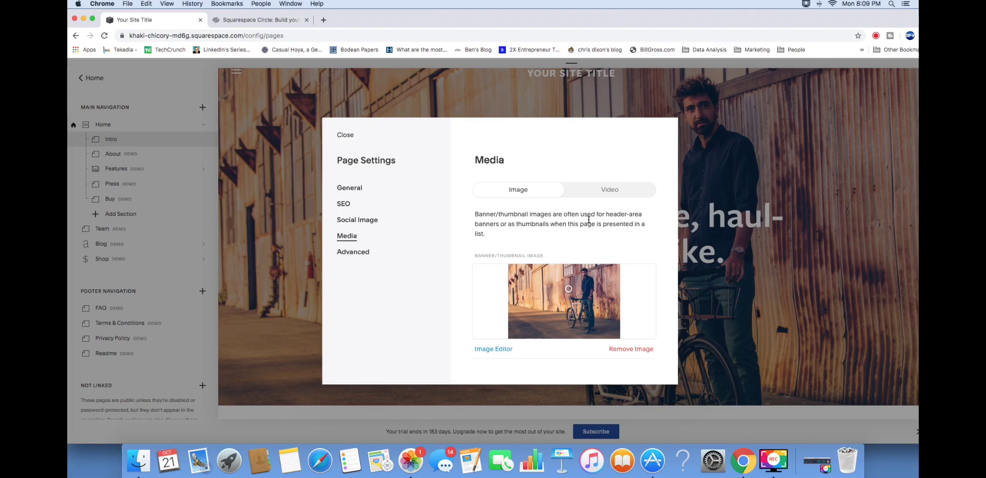
left_click(607, 191)
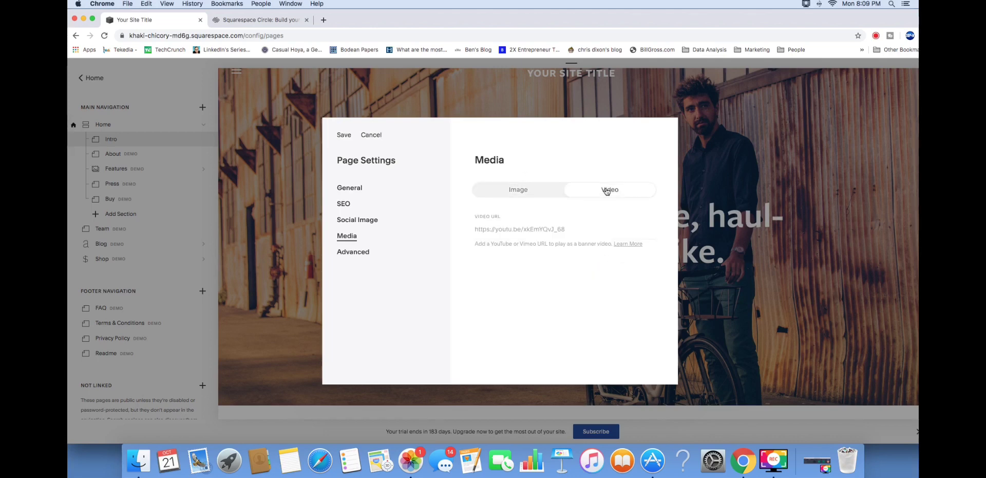
left_click(348, 250)
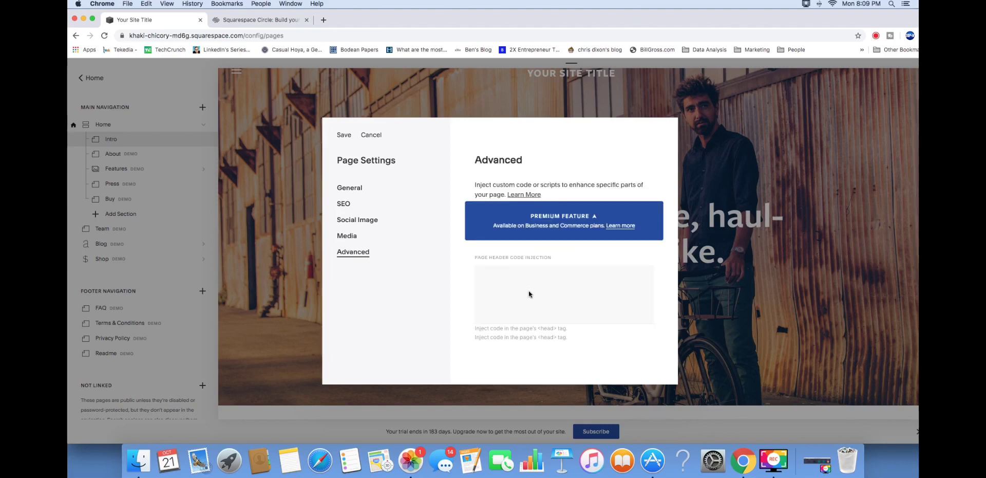
left_click(372, 136)
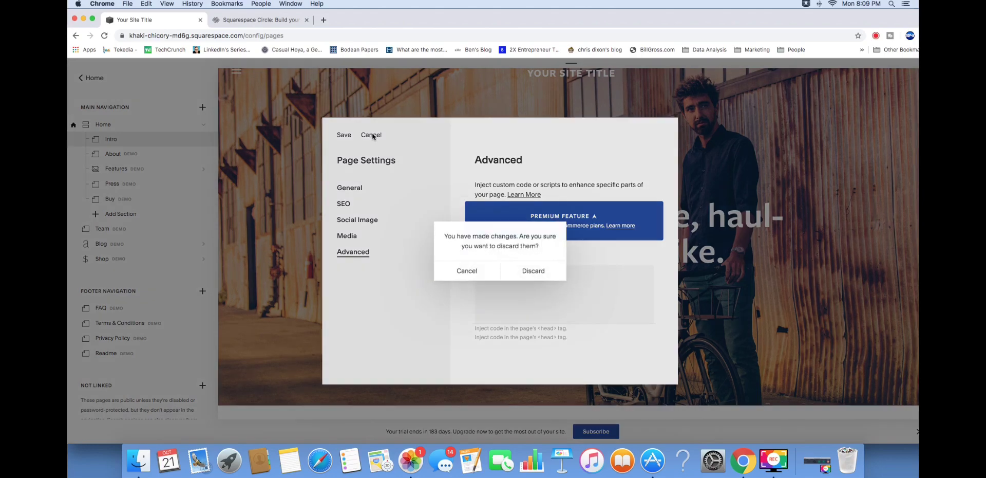
left_click(534, 273)
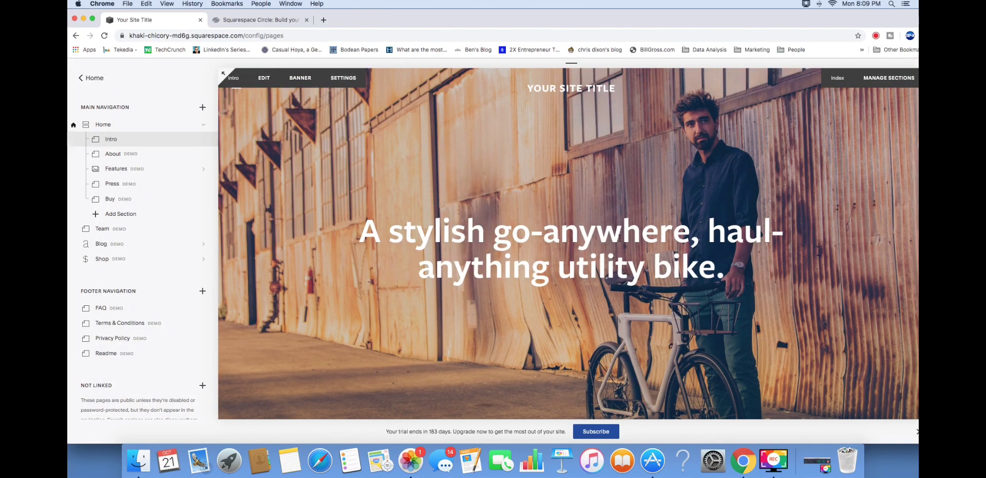
Replace the Intro section's banner heading text with "A REALLY COOL BIKE".
scroll(514, 165, "down", 6)
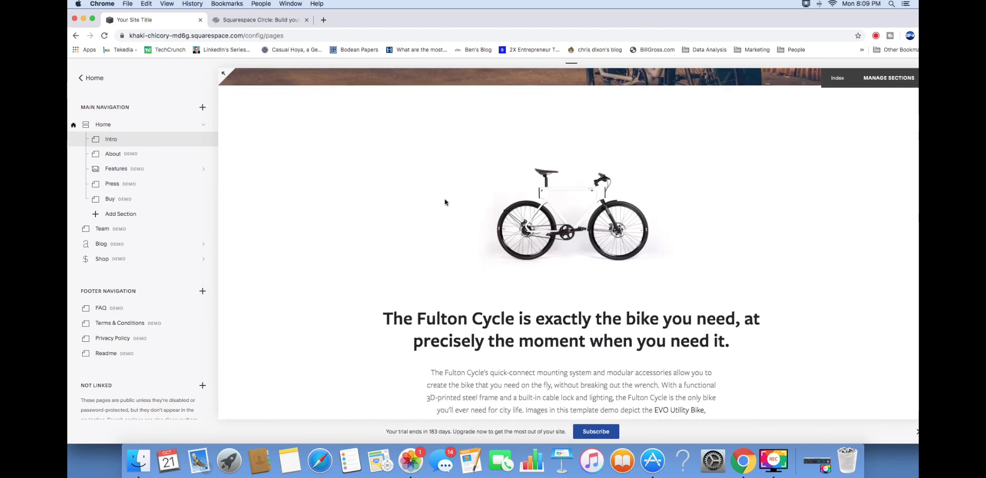
scroll(421, 237, "up", 6)
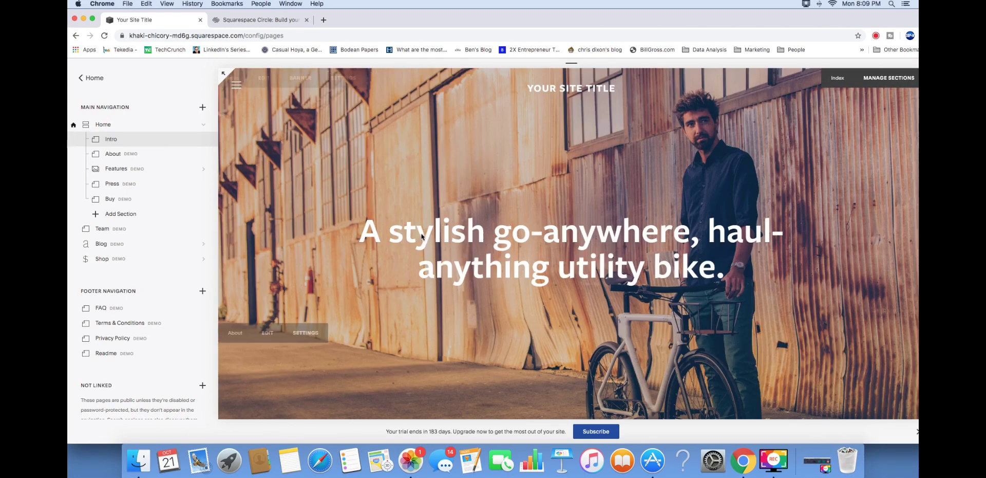
left_click(262, 79)
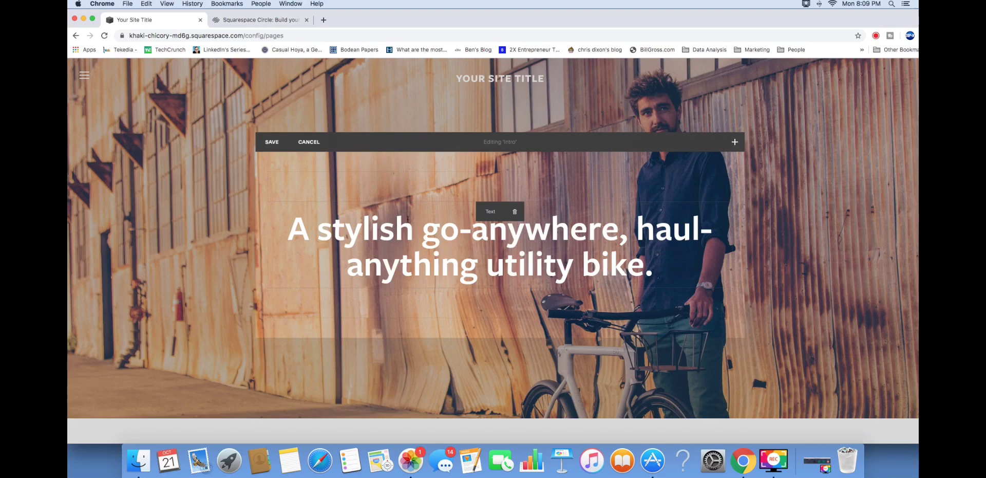
triple_click(319, 229)
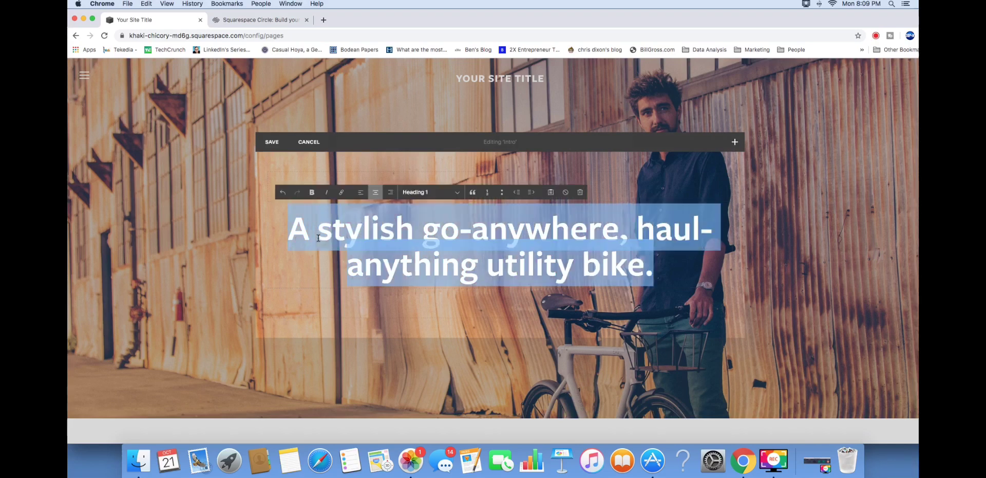
type("A")
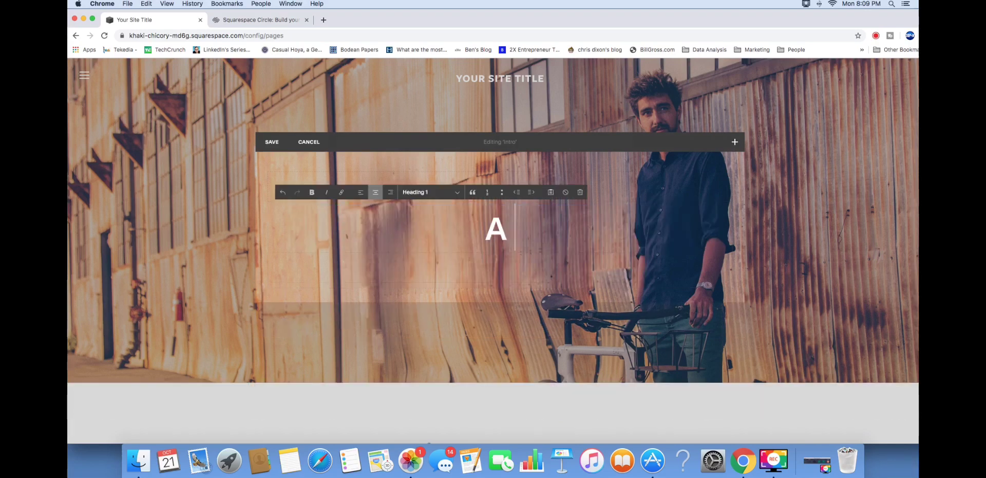
type(" REALLY COOL BIKE")
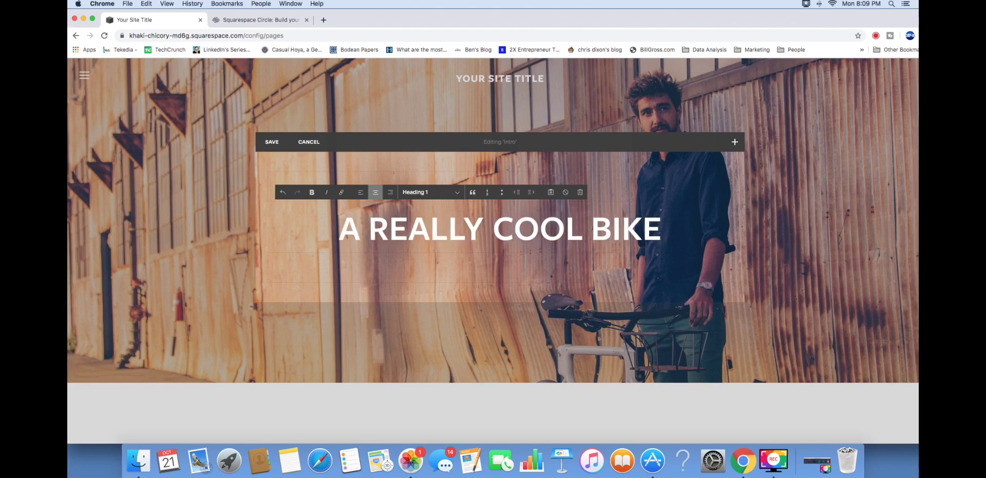
left_click(360, 263)
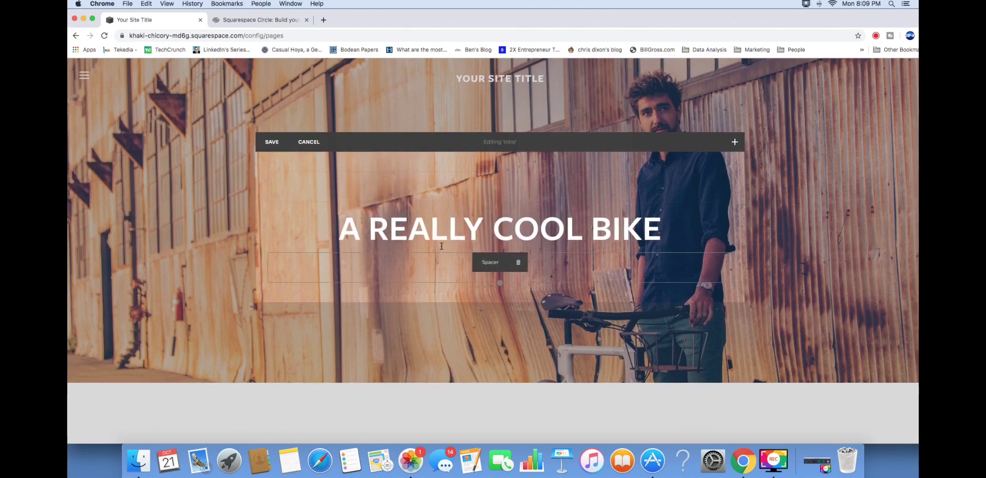
Browse the content block types that can be inserted above the Intro heading, from Basic to Premium, and save the section's edits.
mouse_move(267, 173)
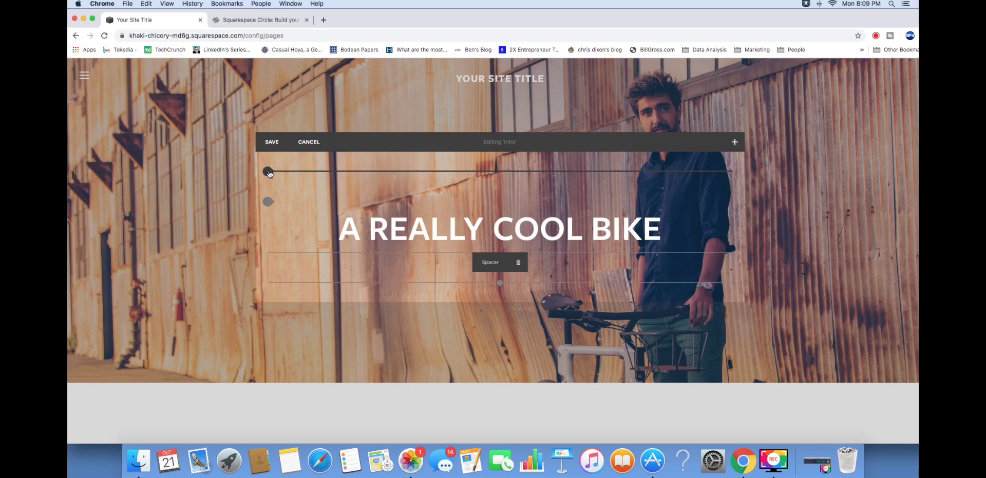
left_click(267, 172)
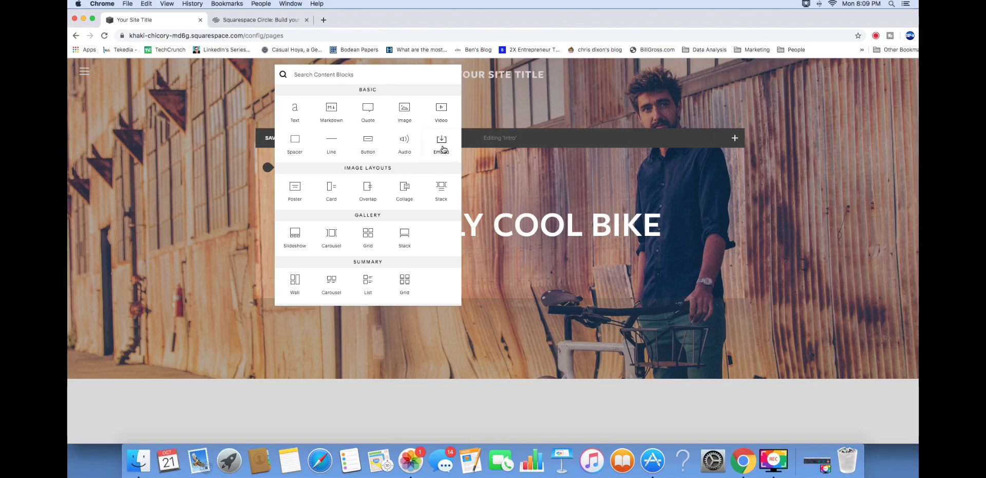
scroll(397, 221, "down", 1)
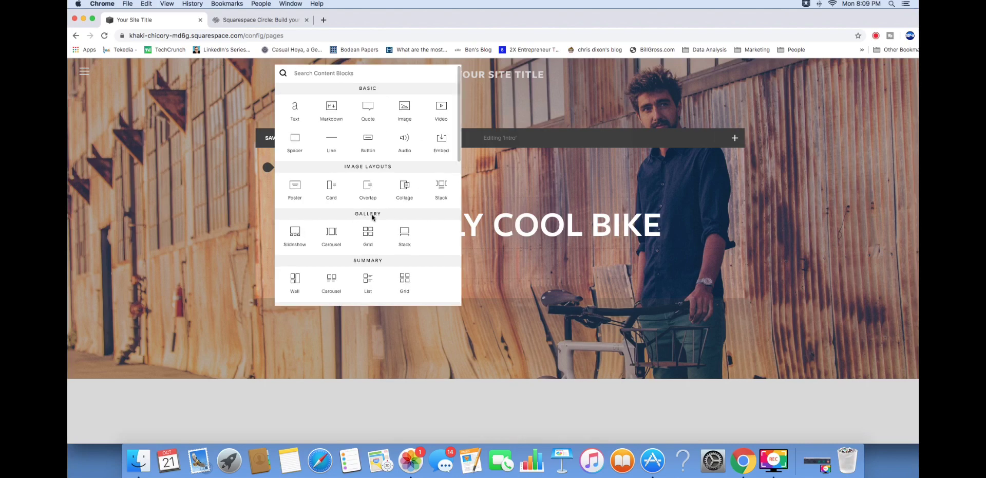
scroll(404, 210, "down", 2)
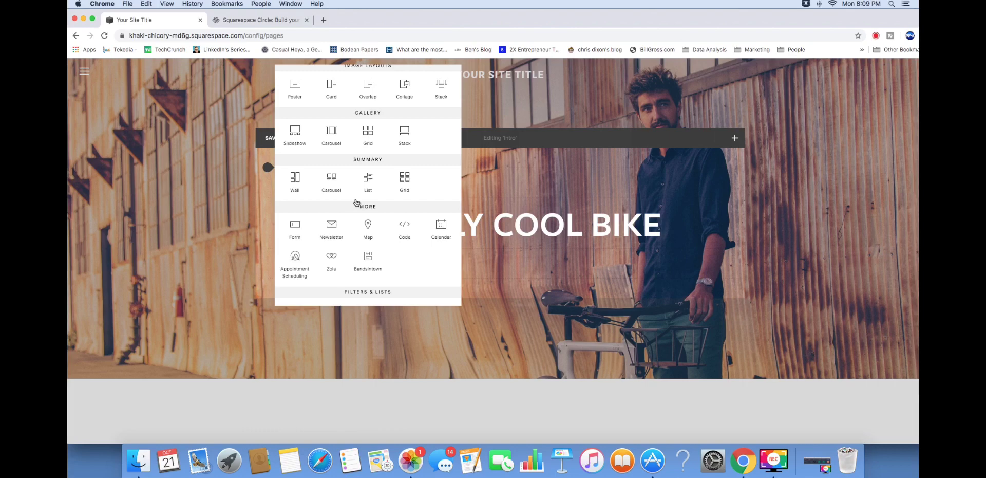
scroll(384, 230, "down", 1)
scroll(386, 230, "down", 1)
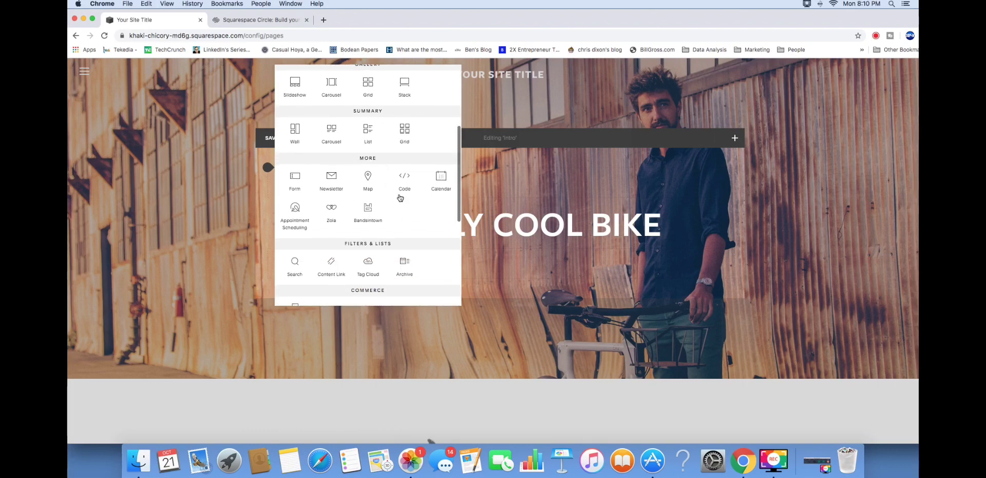
scroll(362, 178, "down", 1)
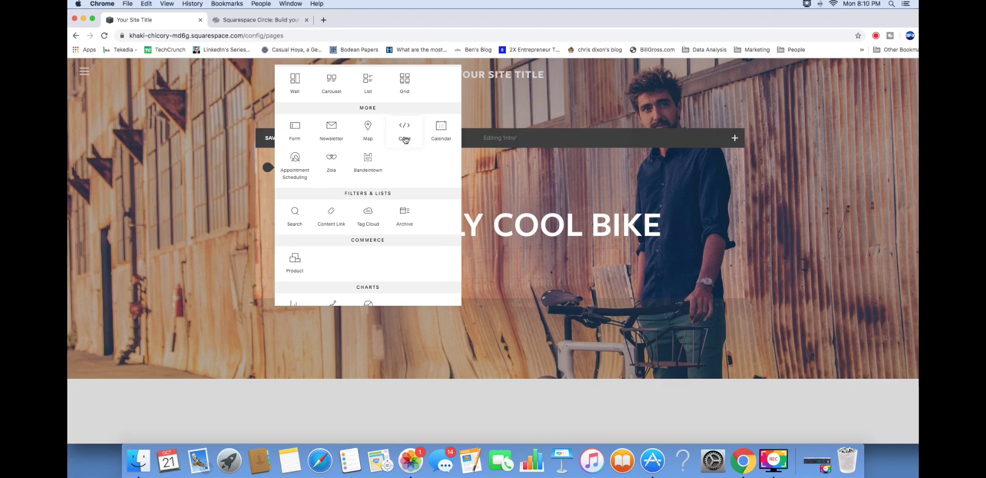
scroll(386, 185, "down", 3)
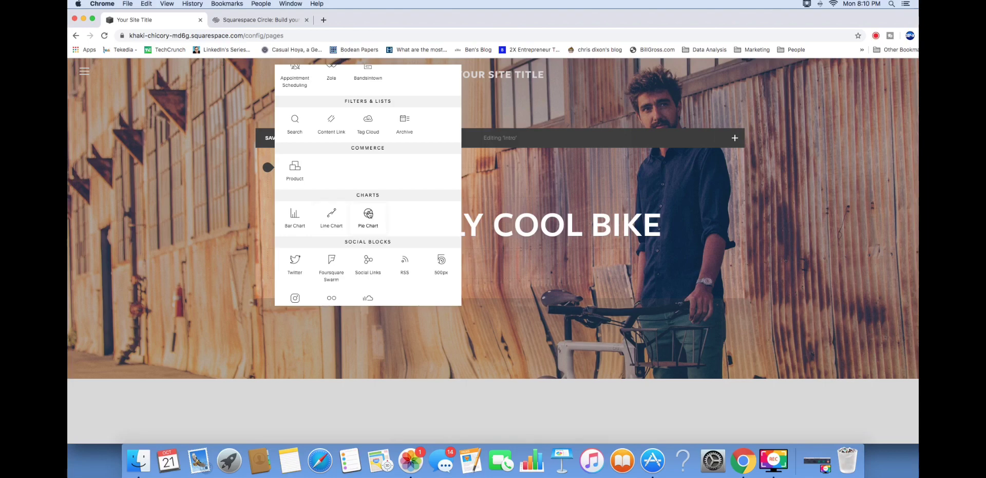
scroll(368, 213, "down", 2)
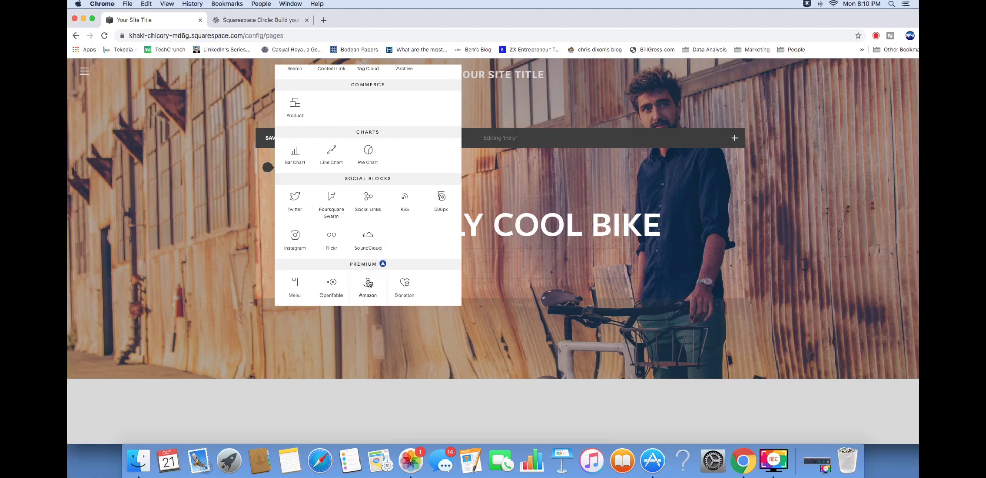
left_click(269, 137)
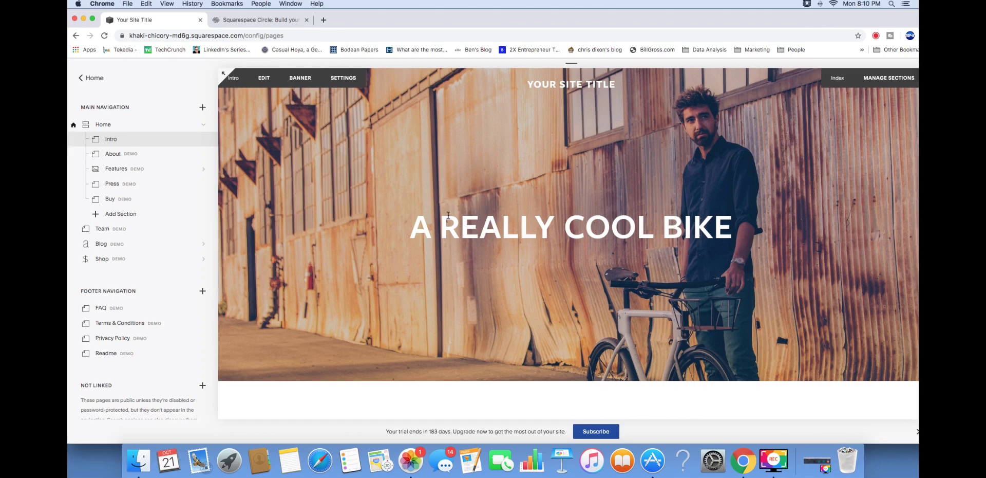
Look over the edited home page and the page types available for the main navigation, without adding a page.
scroll(453, 218, "down", 10)
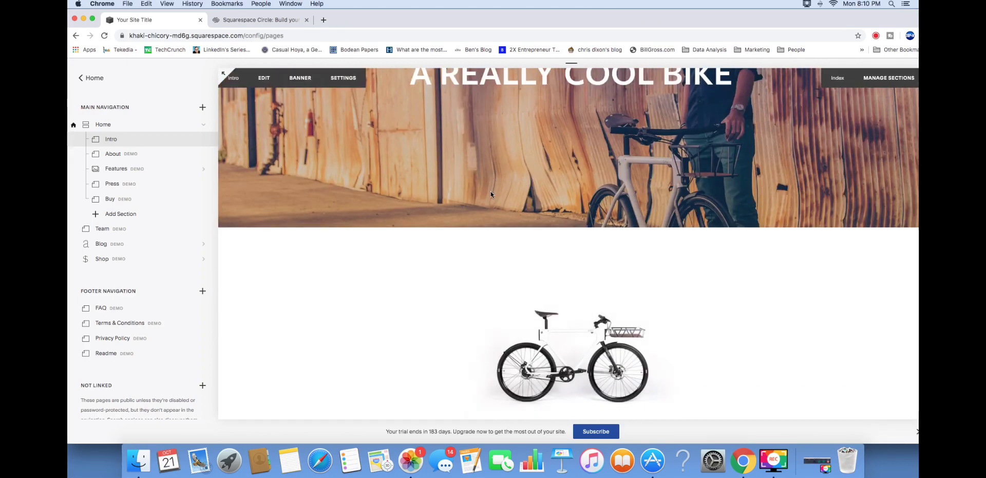
scroll(479, 200, "up", 3)
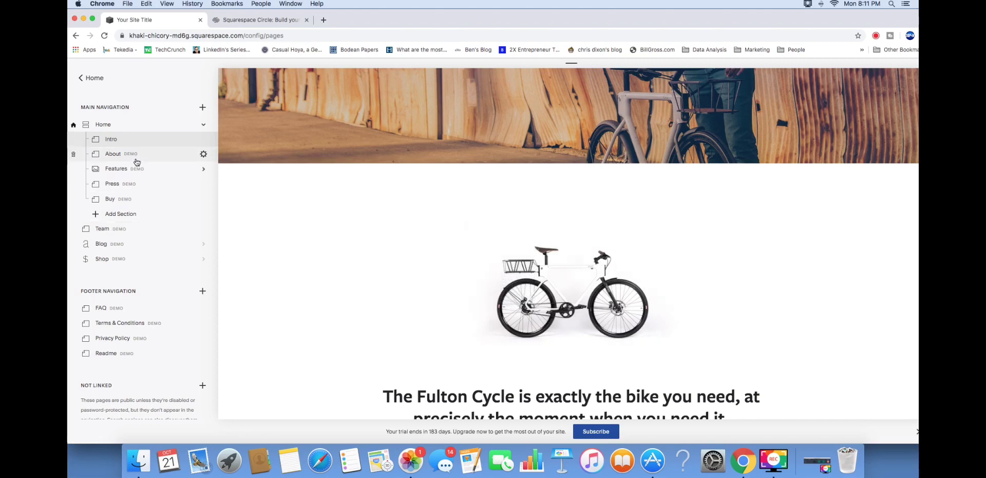
scroll(202, 114, "down", 1)
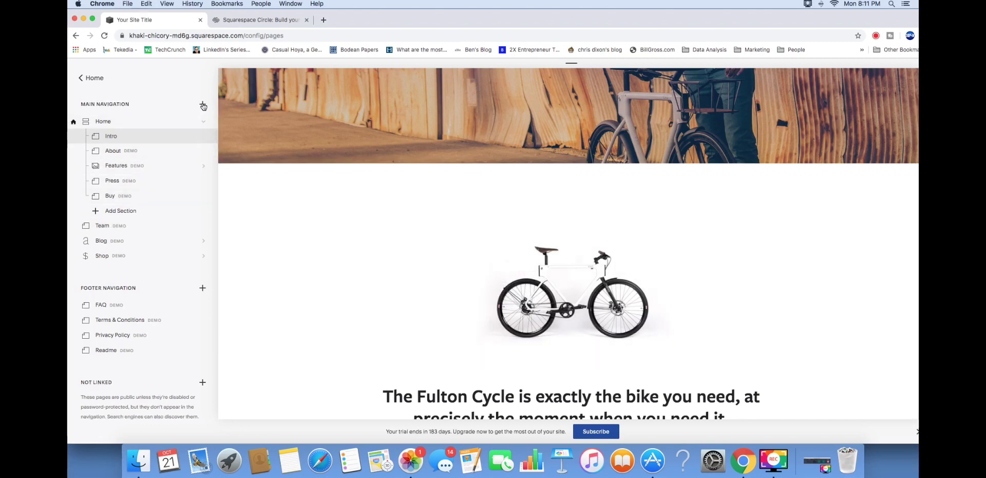
left_click(203, 104)
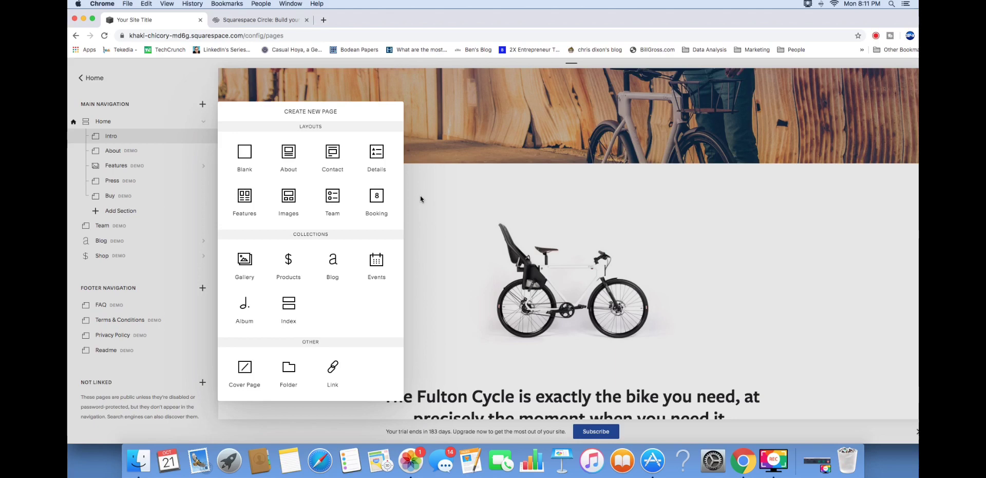
left_click(437, 191)
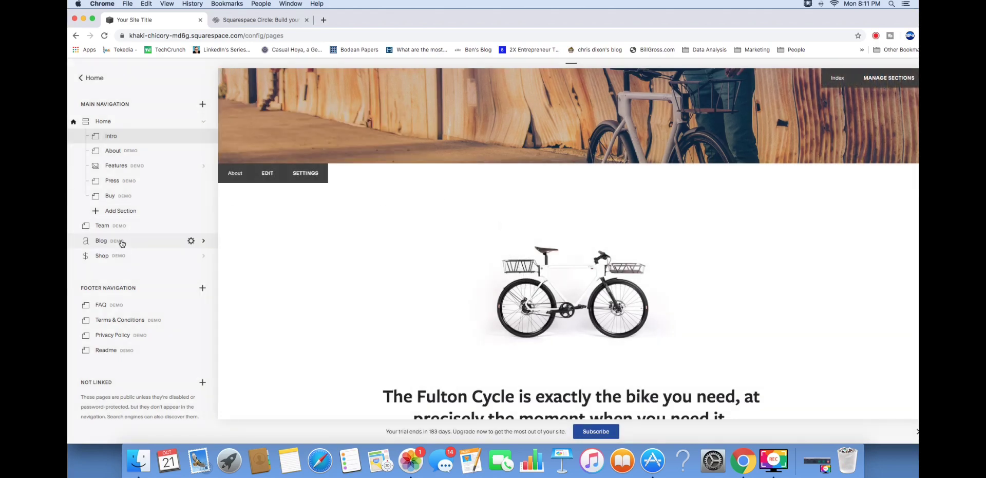
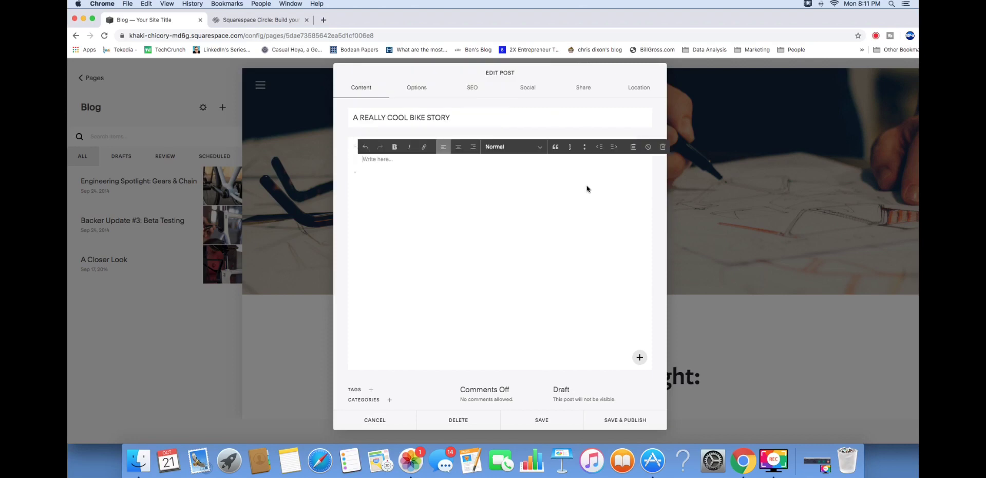
Review the draft blog post's Options, SEO, Social, Share and Location settings, and discard the post.
left_click(419, 86)
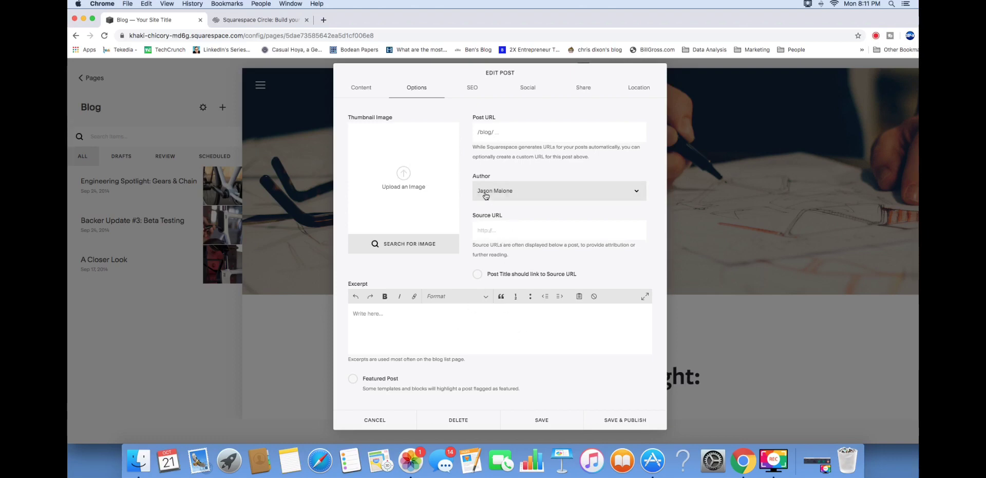
left_click(472, 90)
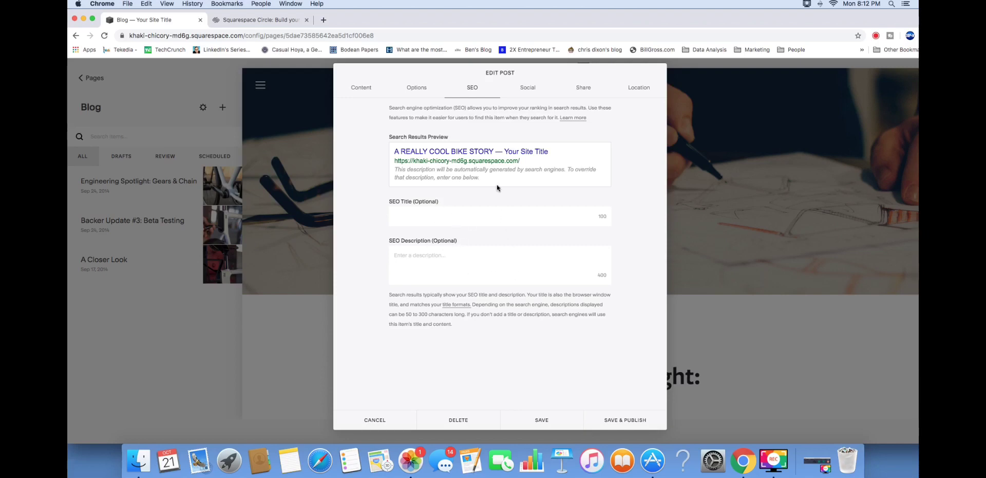
left_click(524, 91)
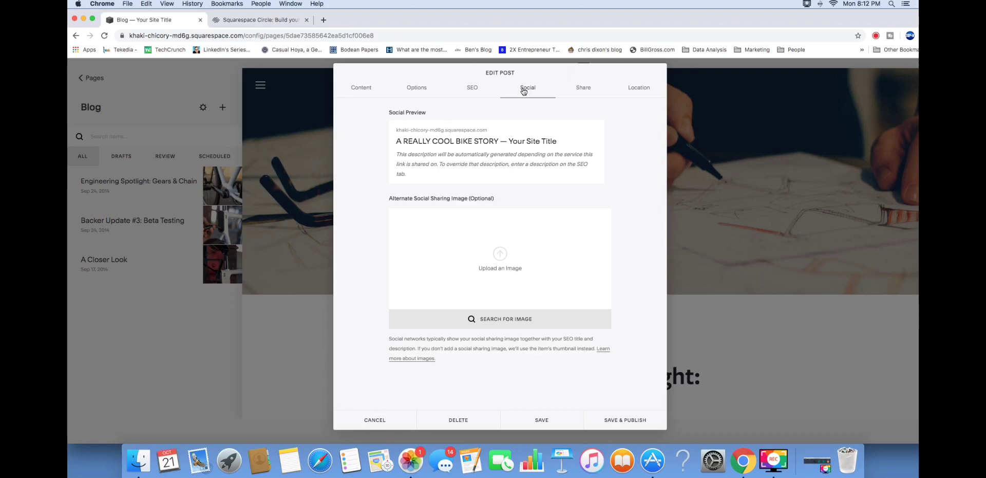
left_click(582, 88)
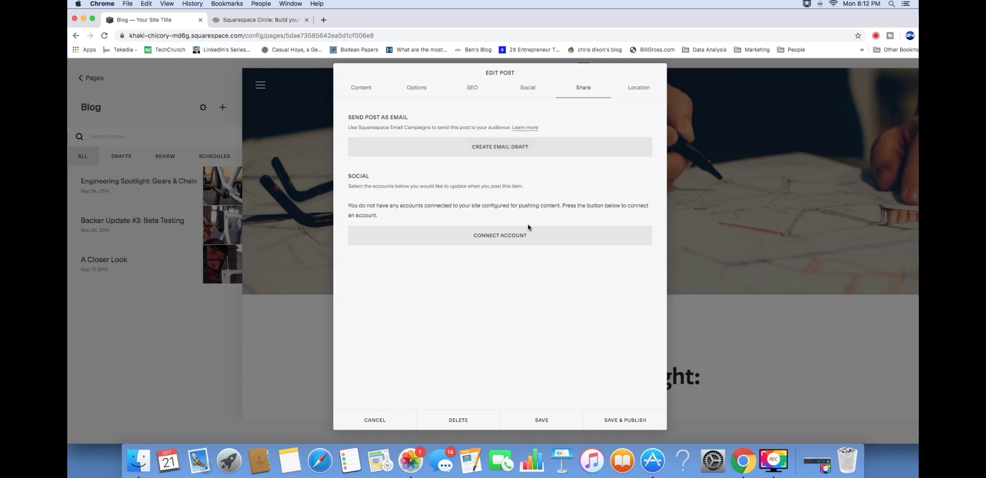
left_click(627, 93)
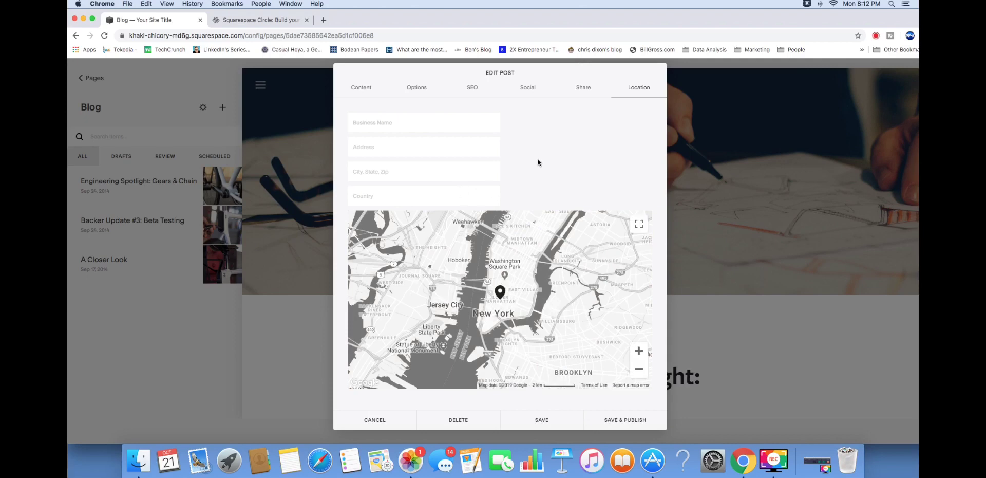
left_click(463, 420)
left_click(499, 424)
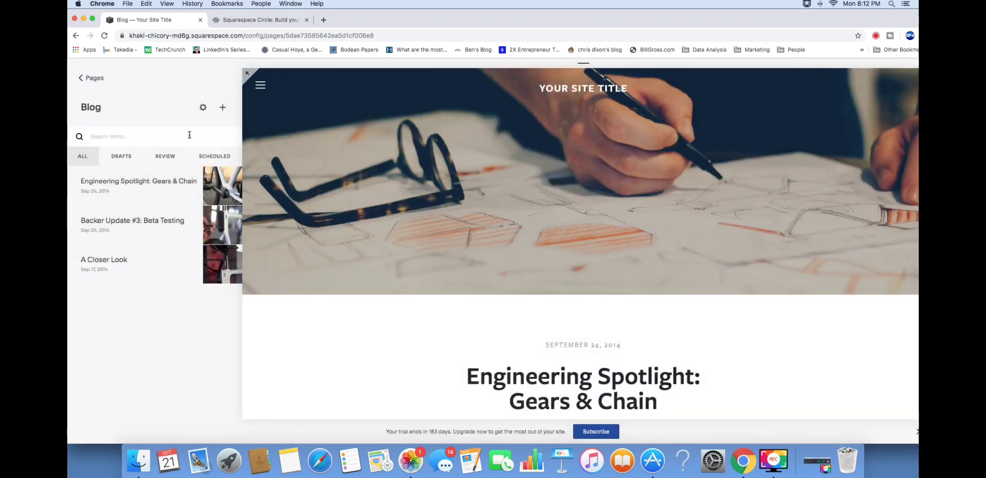
Look through the demo posts on the Blog page preview to see their layout of images and text.
scroll(473, 317, "down", 5)
scroll(473, 321, "down", 15)
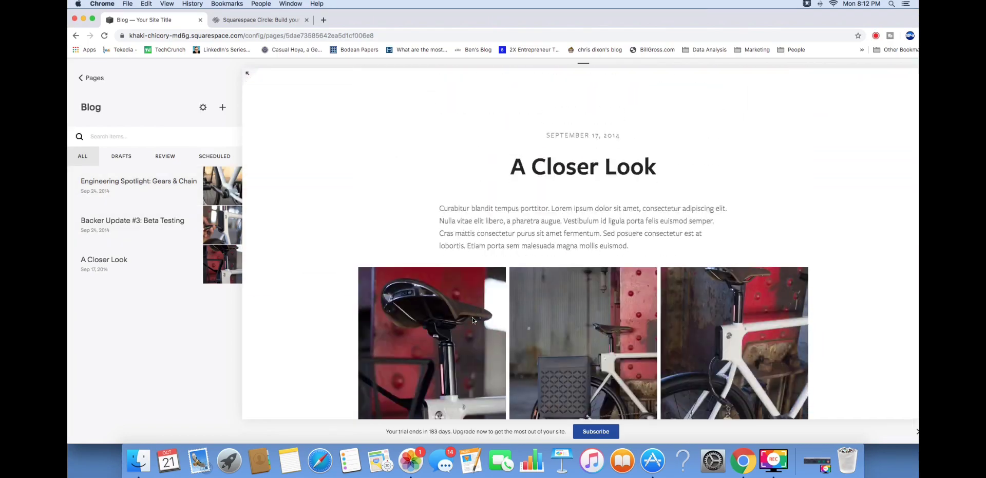
scroll(473, 320, "up", 3)
scroll(472, 320, "up", 20)
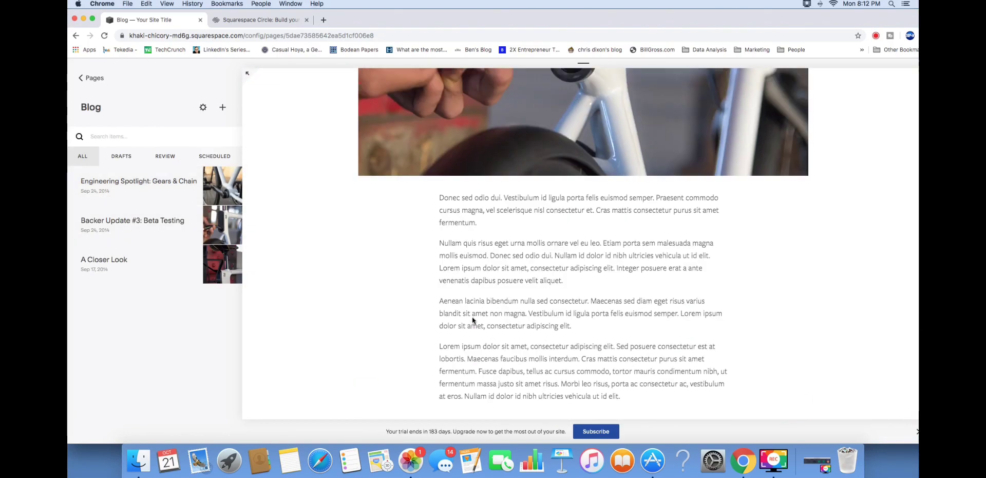
scroll(473, 316, "up", 10)
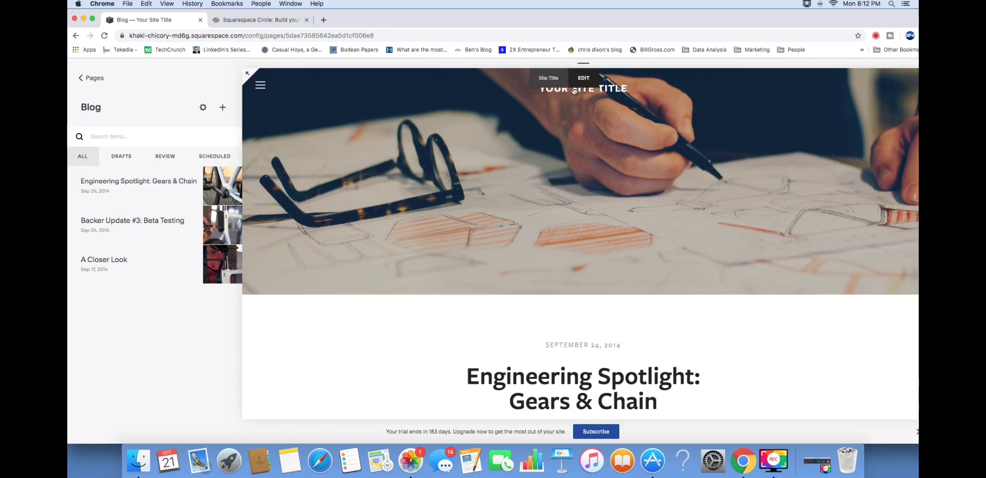
scroll(537, 73, "down", 10)
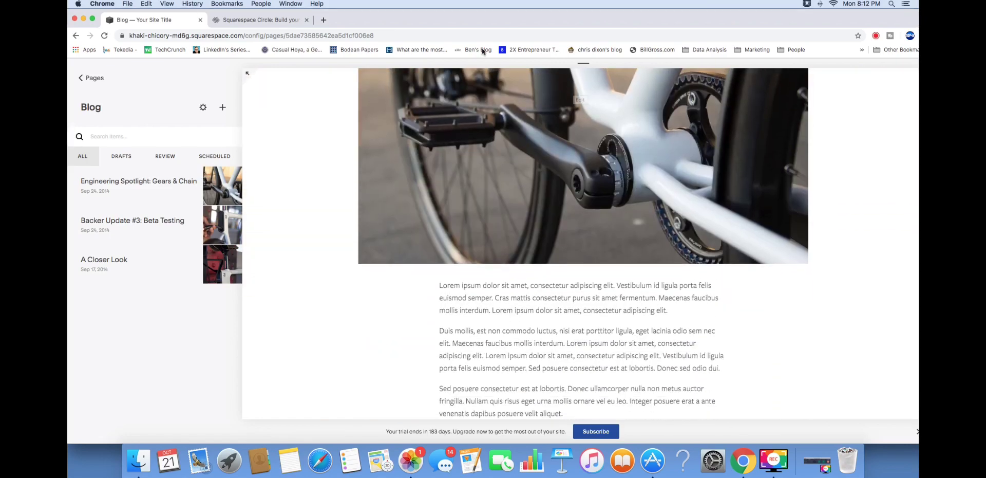
Leave the Blog page for the example Shop page and copy it so its products can be edited.
left_click(91, 80)
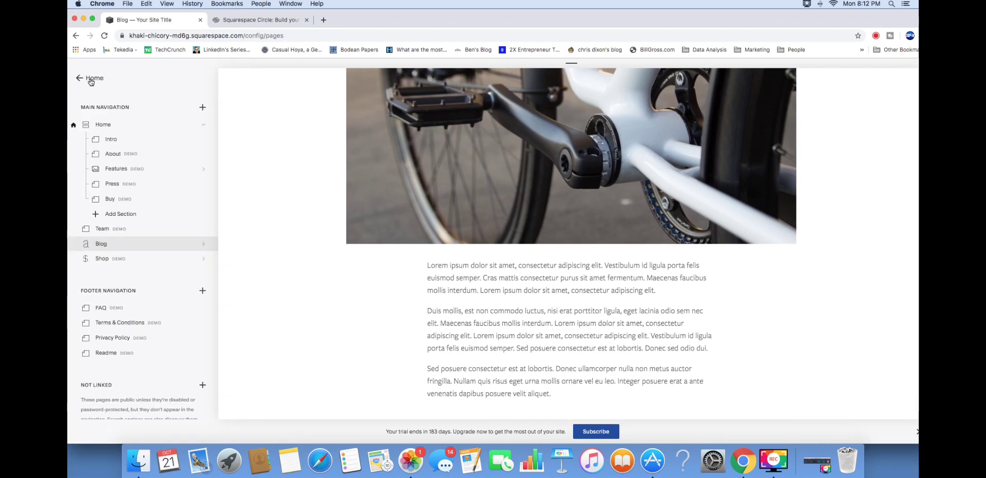
left_click(165, 265)
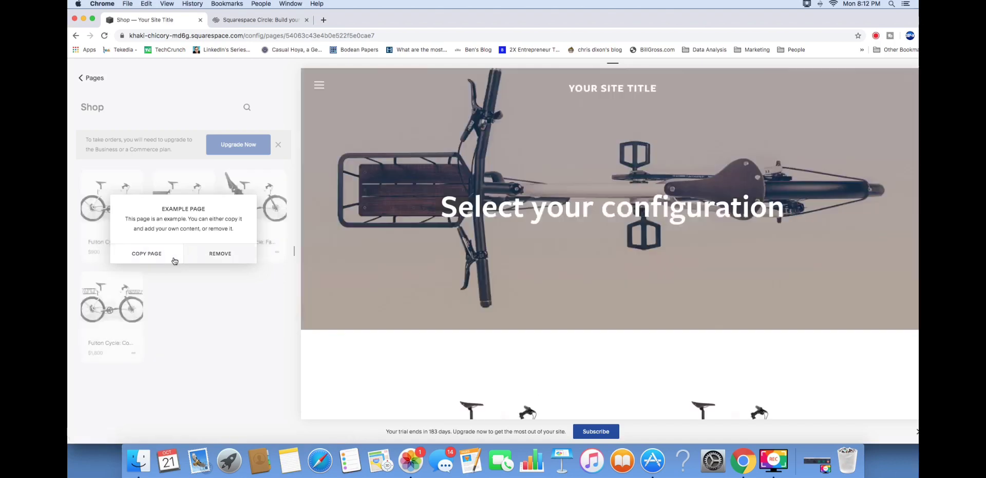
left_click(175, 260)
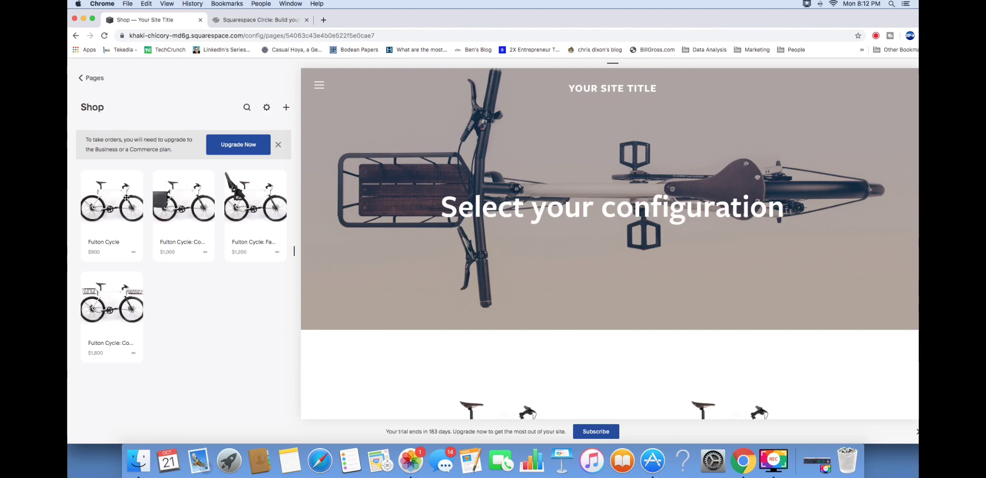
Check the product types available for a new item, and open the Fulton Cycle product to view its image and description.
left_click(285, 109)
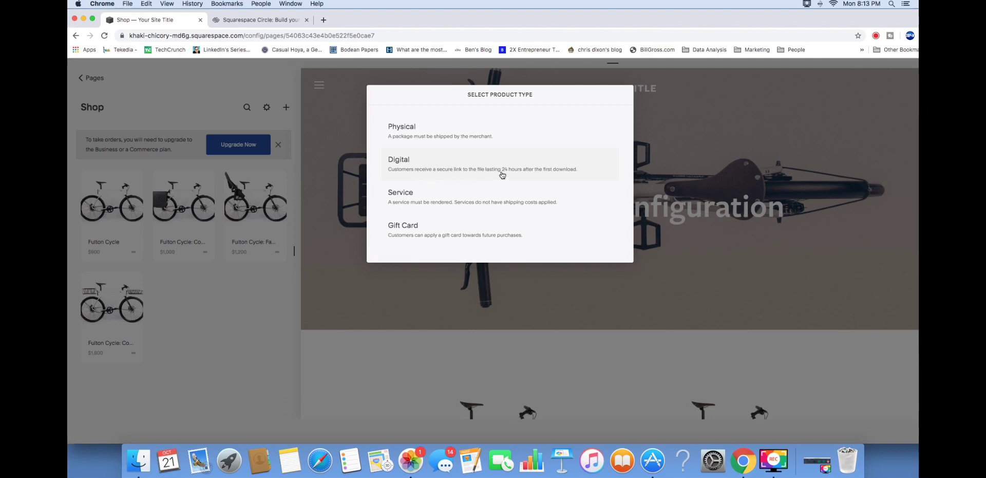
left_click(154, 219)
left_click(131, 213)
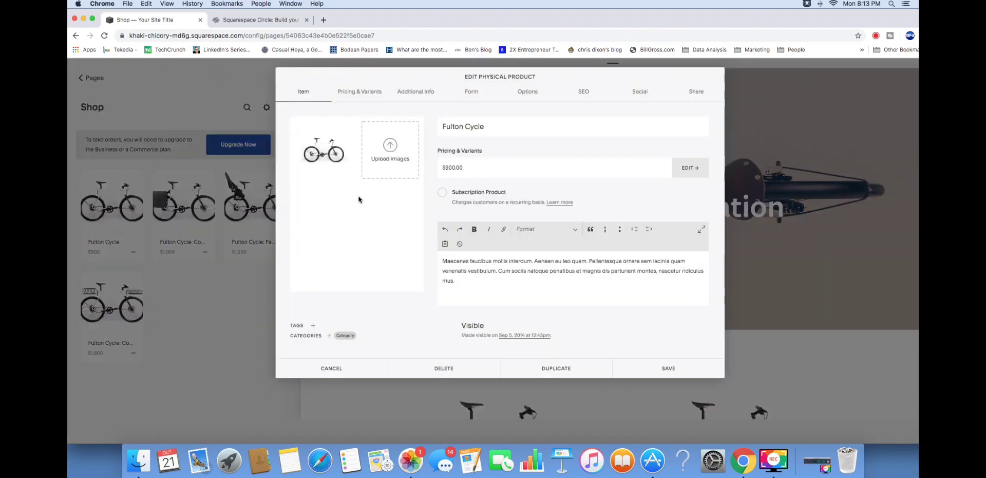
mouse_move(318, 156)
triple_click(520, 288)
left_click(477, 281)
left_click_drag(467, 283, 426, 257)
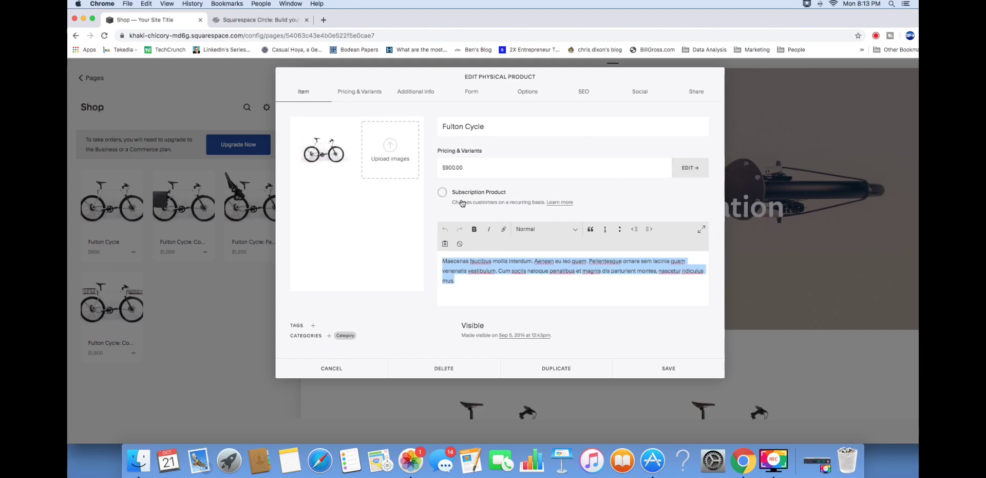
Add Size and Color options to the Fulton Cycle product's variants.
left_click(690, 167)
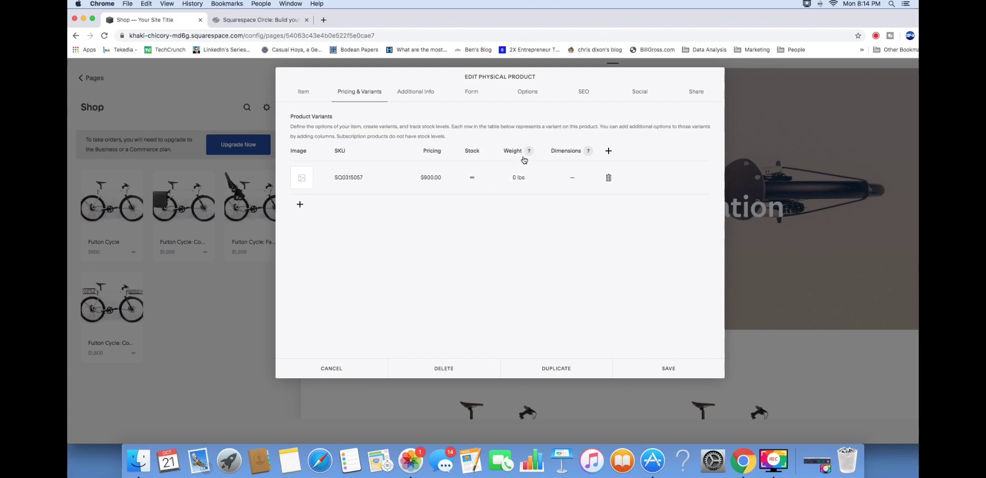
left_click(610, 151)
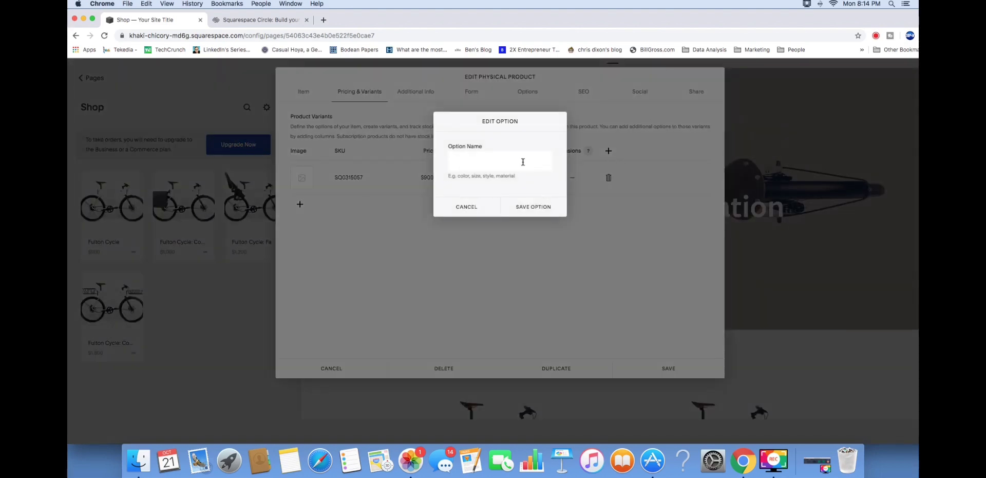
key("Return")
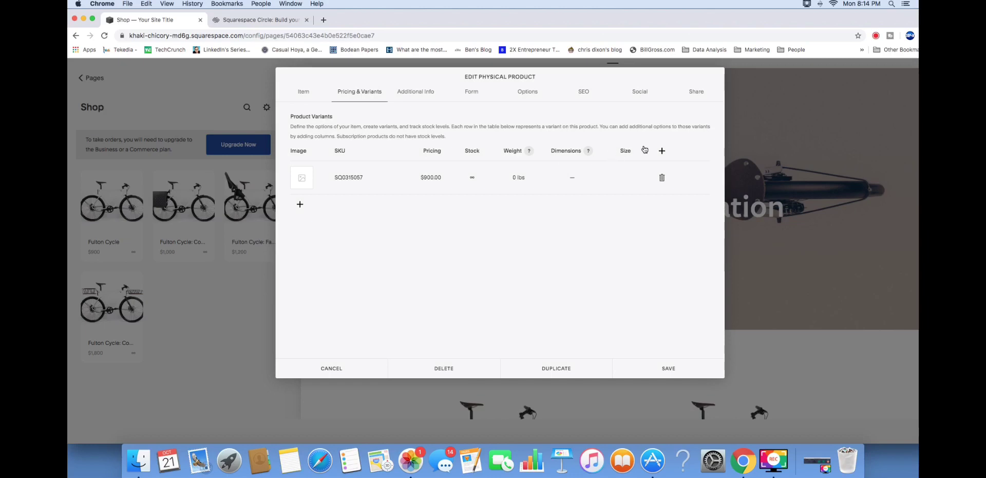
left_click(663, 151)
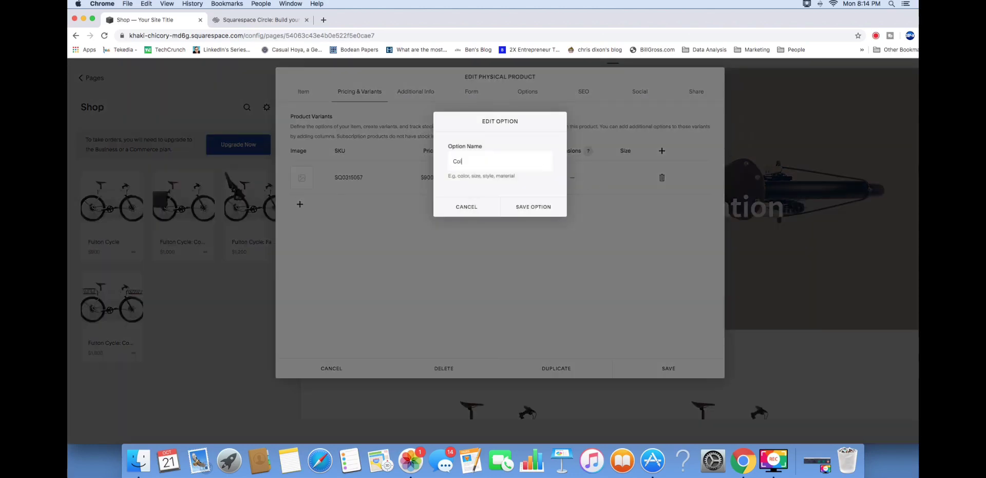
key("Return")
Set the first variant's Size to S and Color to Black, and add four more variants with the same values.
left_click(625, 178)
type("S")
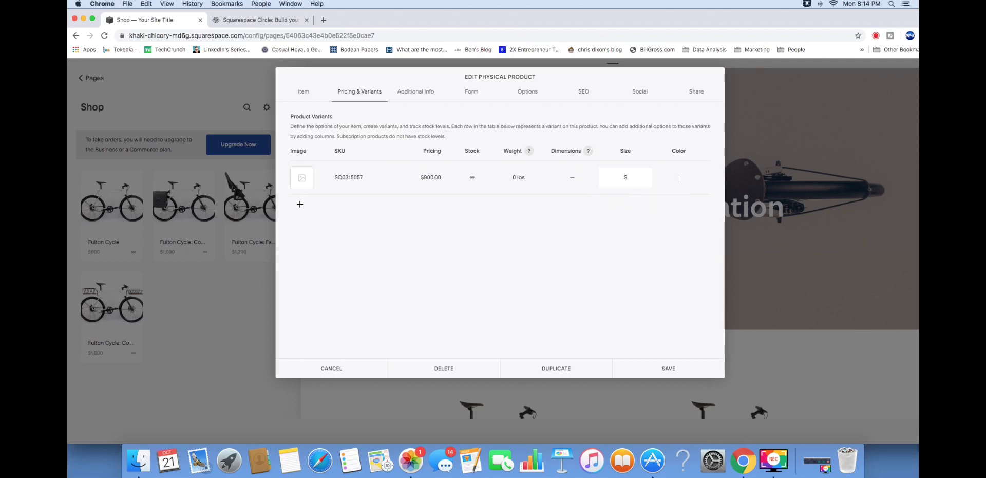
type("Black")
key("Return")
key("Return")
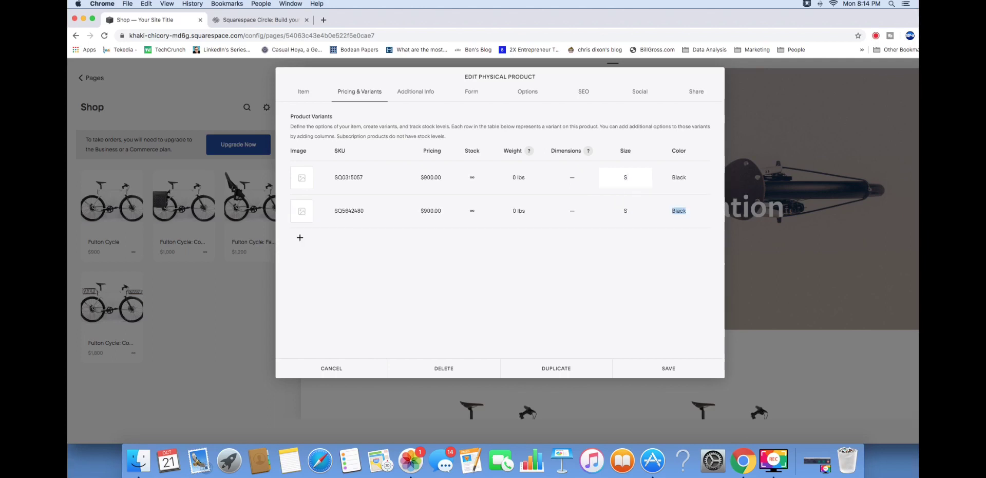
key("Return")
key("Return")
key("Return")
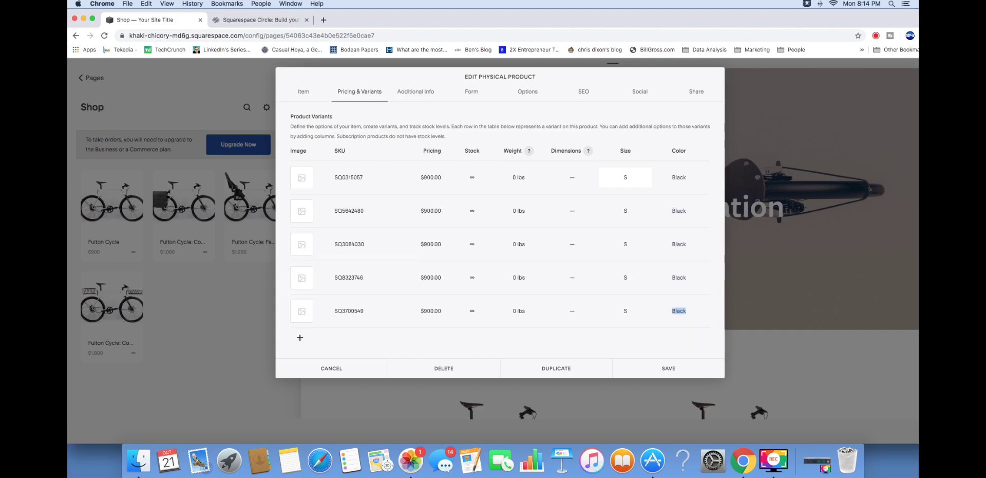
left_click(630, 211)
left_click(637, 239)
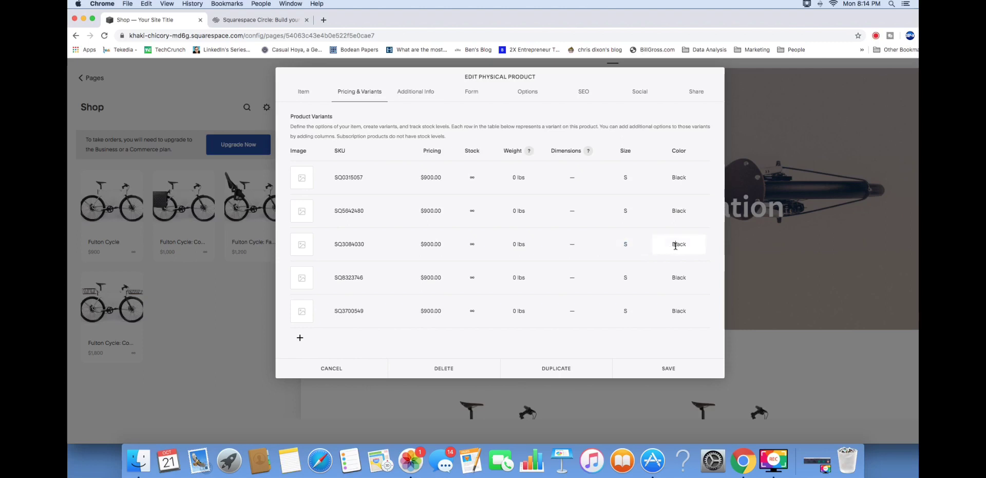
Review the product's Additional Info, Form, Options, SEO, Social and Share settings.
left_click(418, 92)
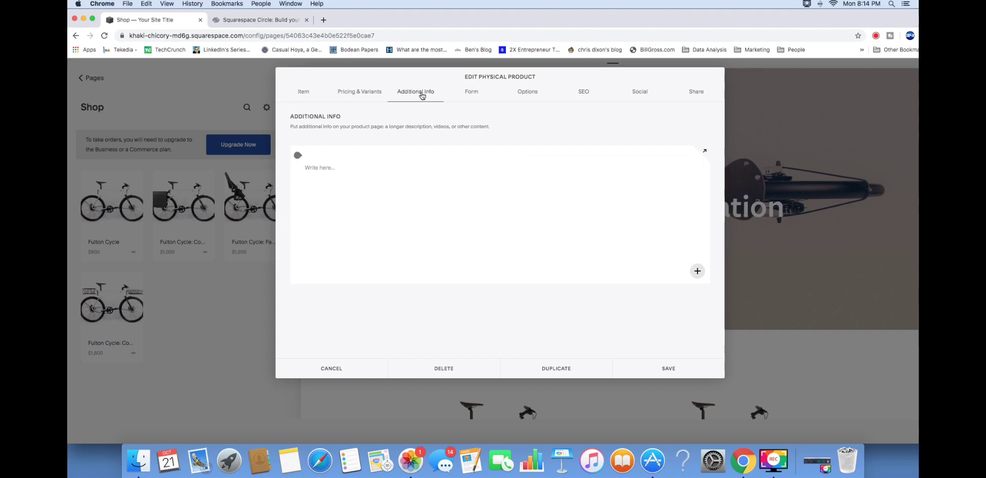
left_click(471, 93)
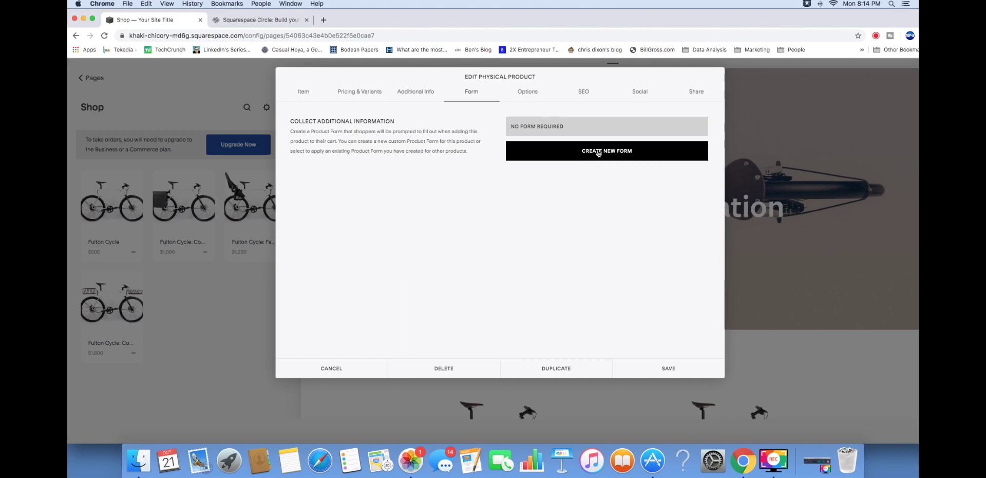
left_click(525, 95)
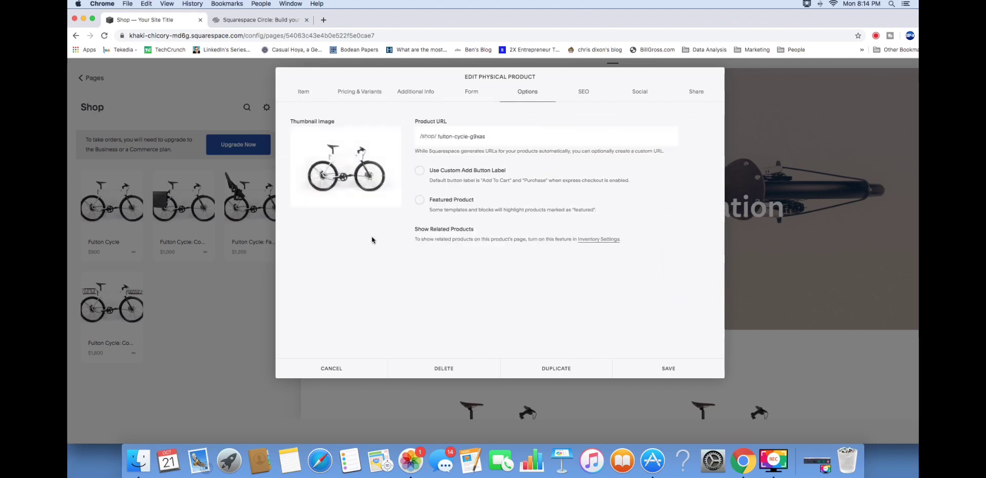
mouse_move(327, 146)
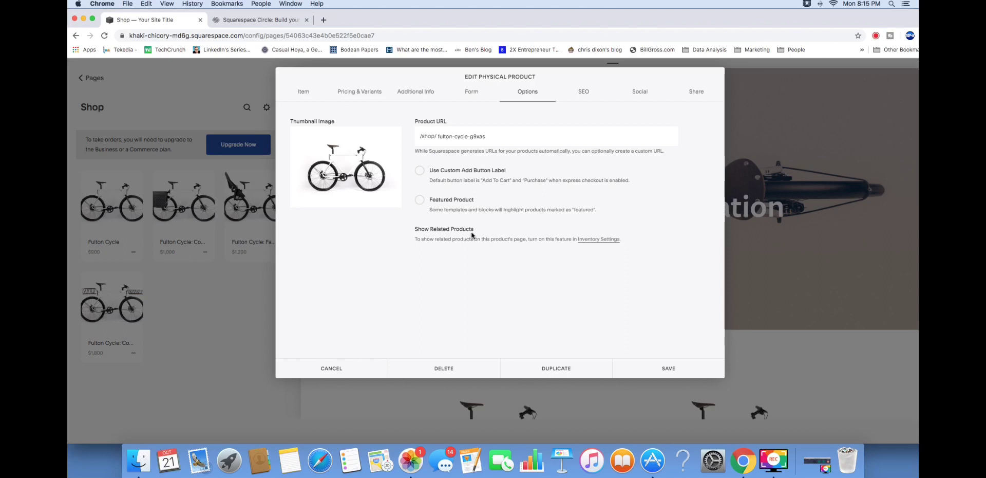
left_click(581, 96)
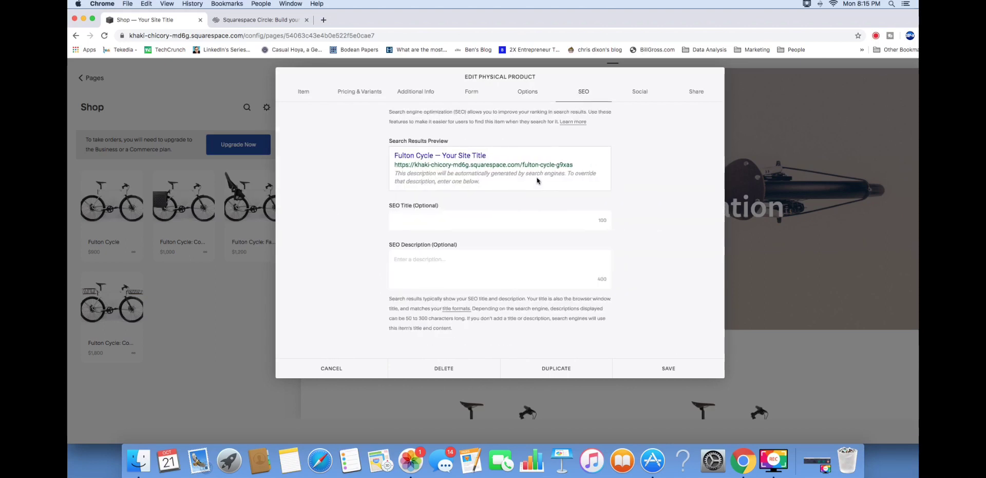
left_click(643, 94)
scroll(684, 154, "down", 2)
scroll(714, 128, "up", 2)
left_click(702, 90)
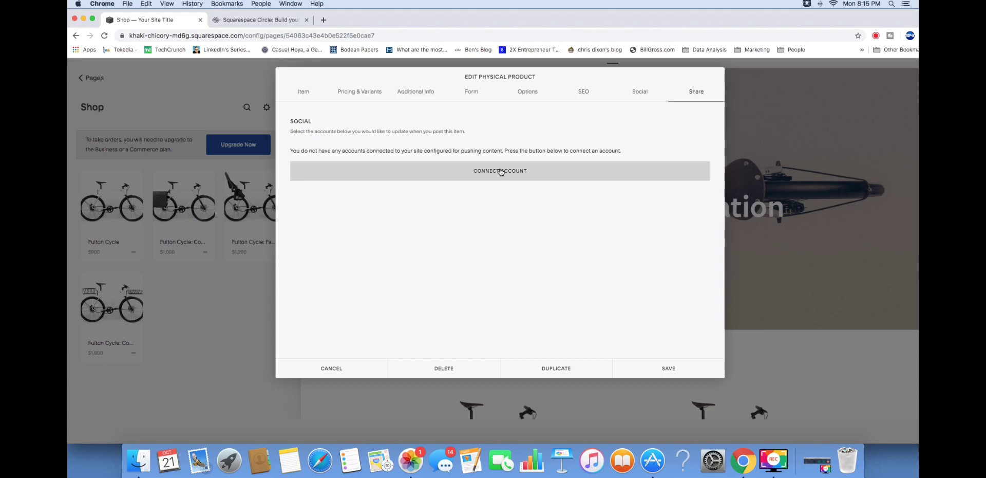
Return to the product's Item details and discard the changes made to Fulton Cycle.
left_click(312, 93)
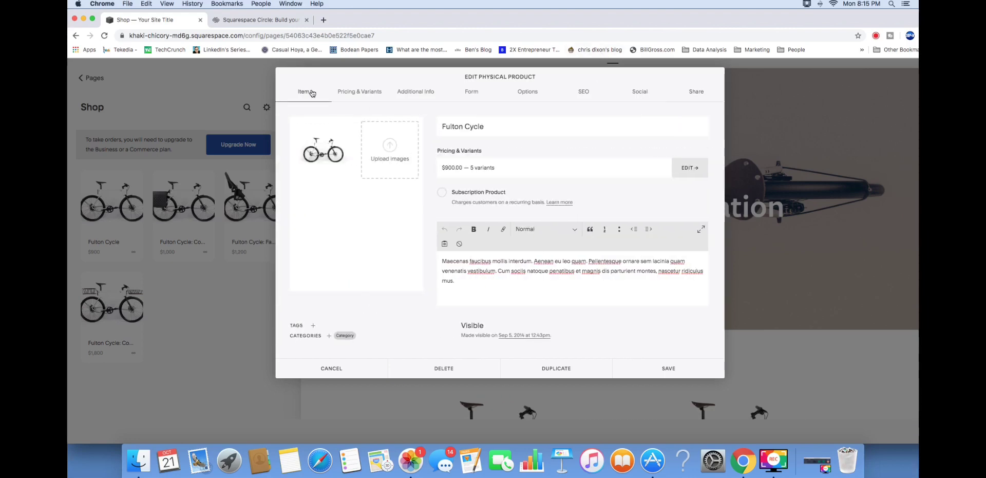
left_click(341, 369)
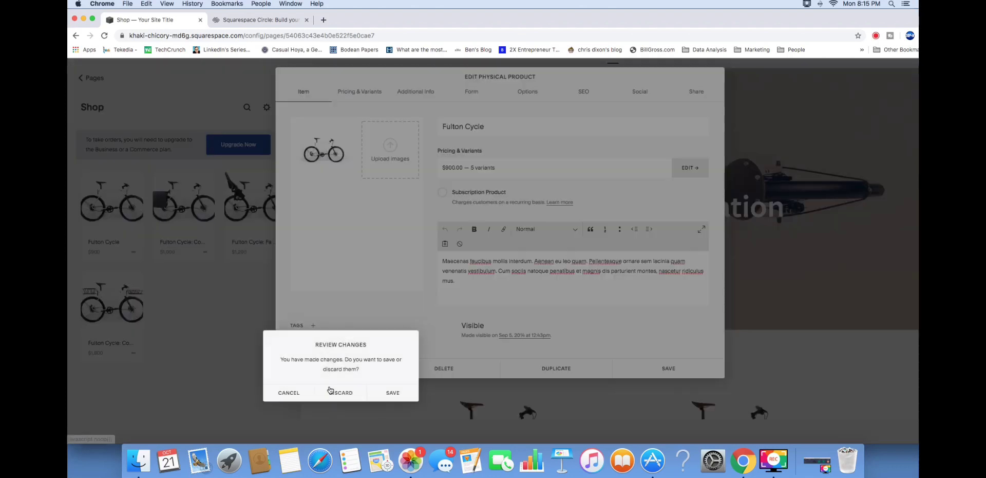
left_click(341, 392)
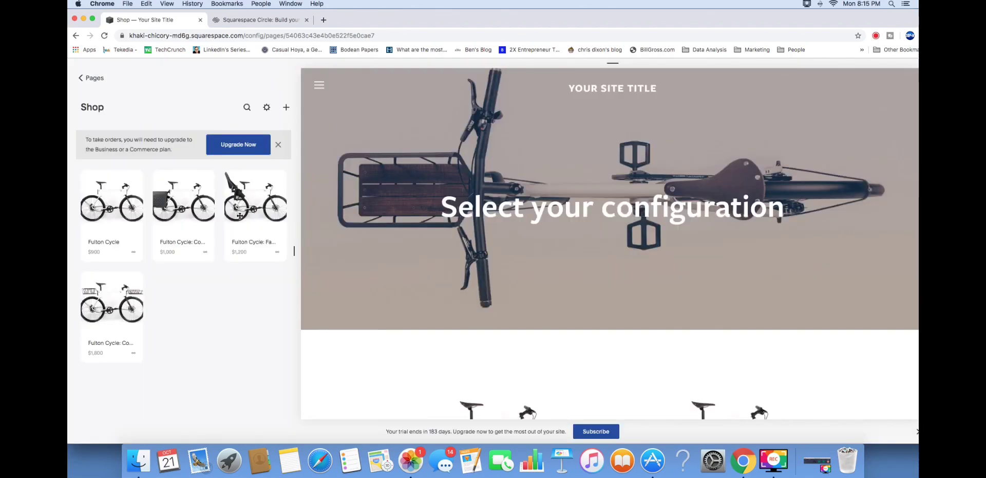
Start a new Digital product to view its Item and Pricing & Upload settings, and cancel it.
left_click(287, 107)
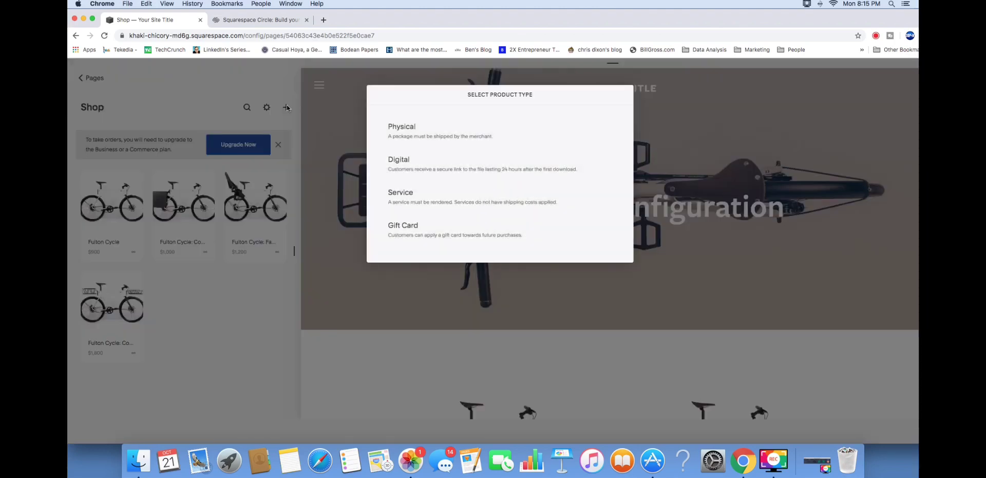
left_click(435, 165)
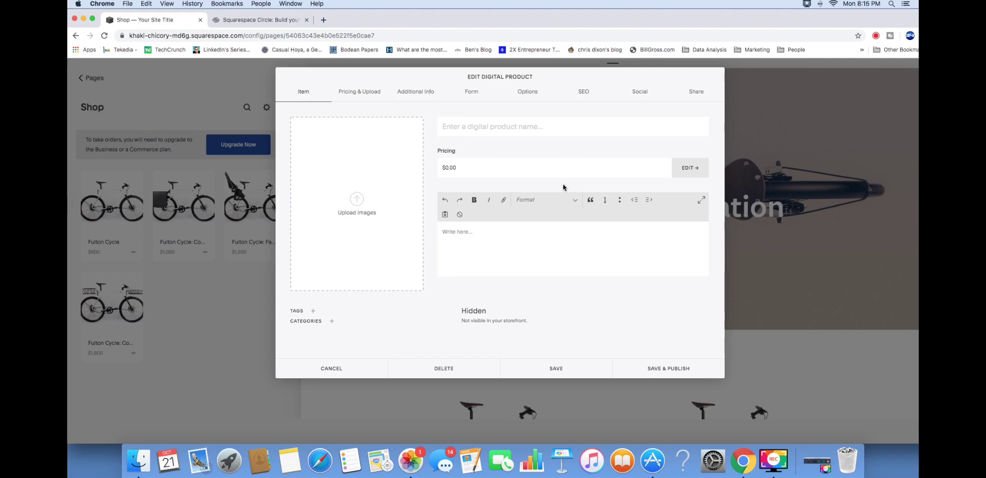
left_click(360, 93)
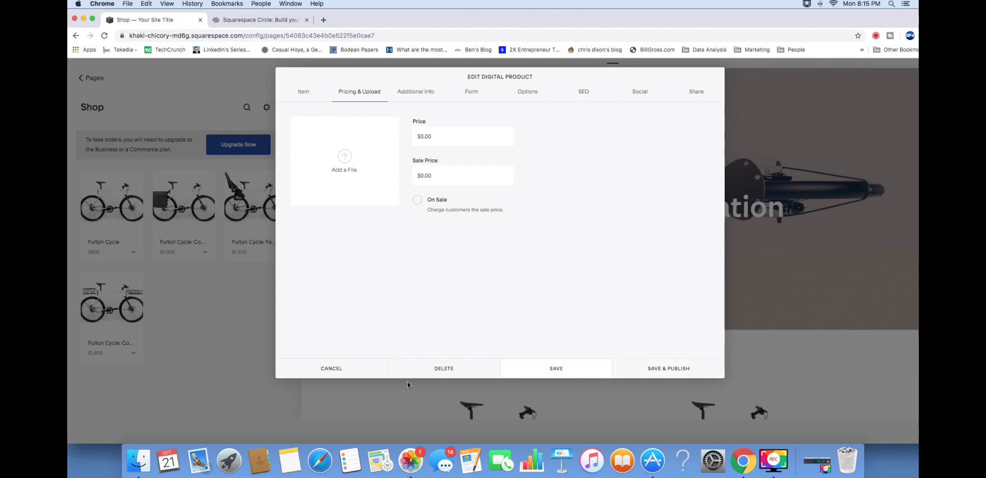
left_click(353, 367)
Return to the page list and look over the Shop page's lower part and the FAQ demo page.
left_click(94, 78)
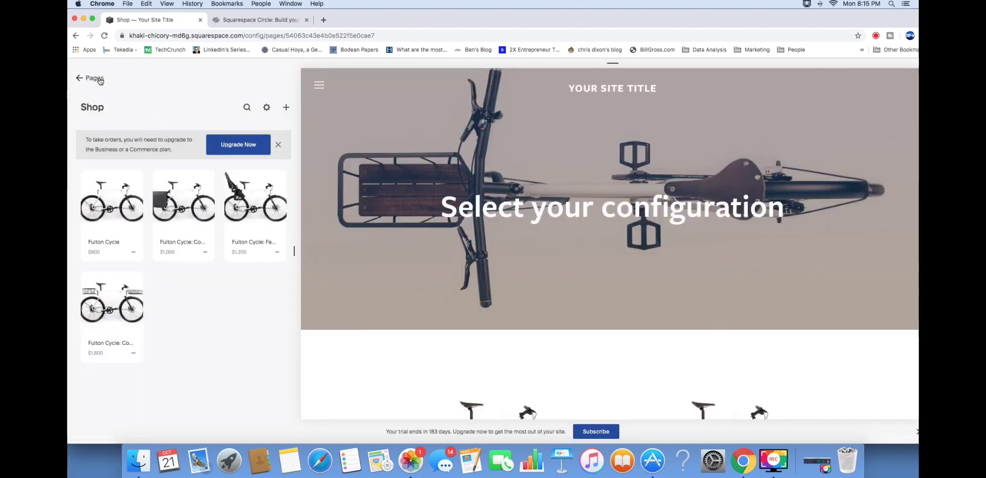
scroll(142, 226, "down", 2)
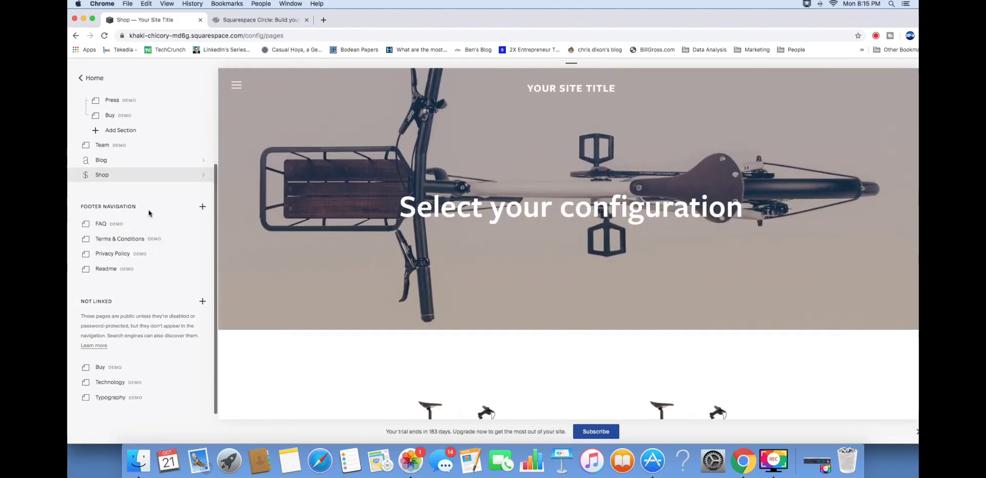
scroll(268, 298, "down", 15)
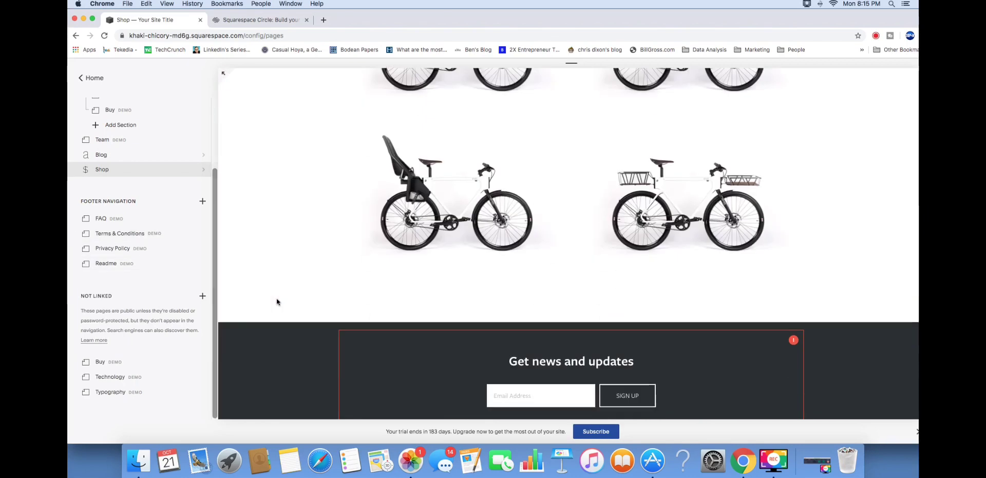
left_click(110, 222)
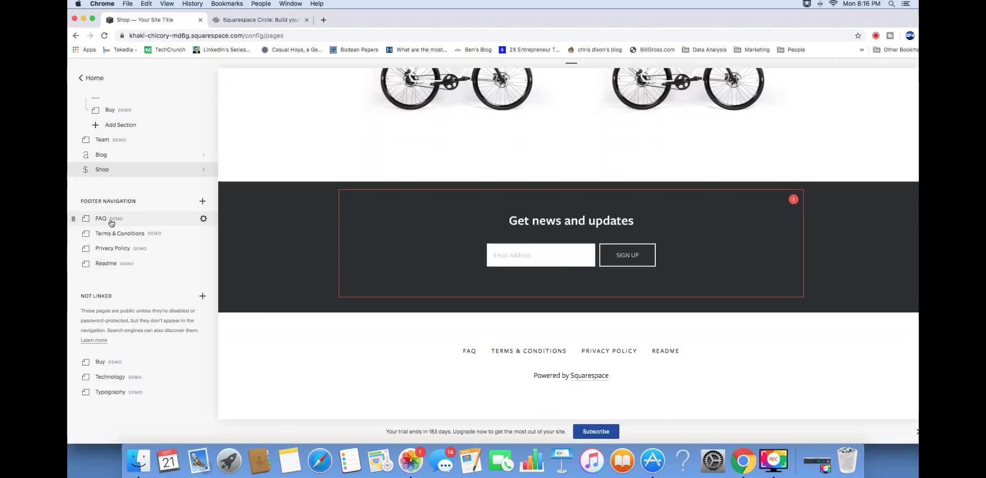
scroll(608, 263, "down", 10)
scroll(608, 263, "up", 8)
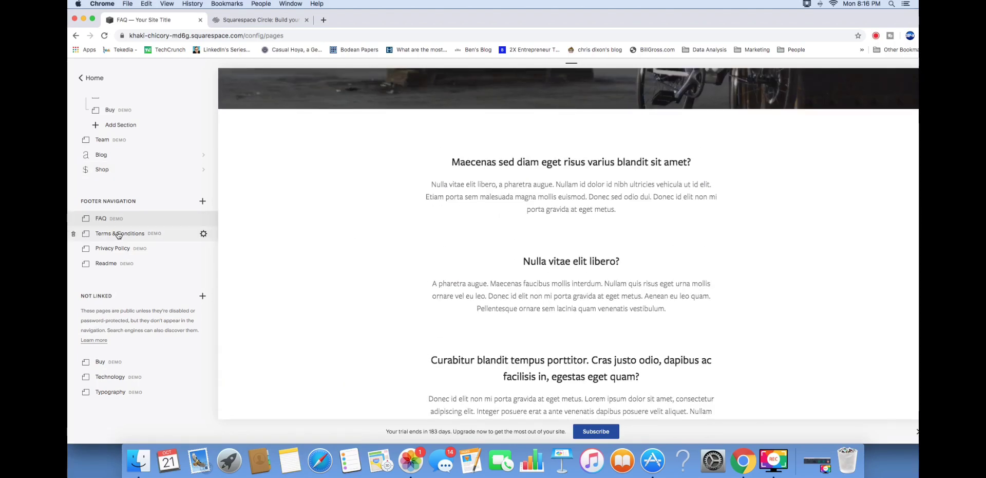
Look through the Terms & Conditions demo page from its banner to its numbered clauses and footer.
left_click(119, 234)
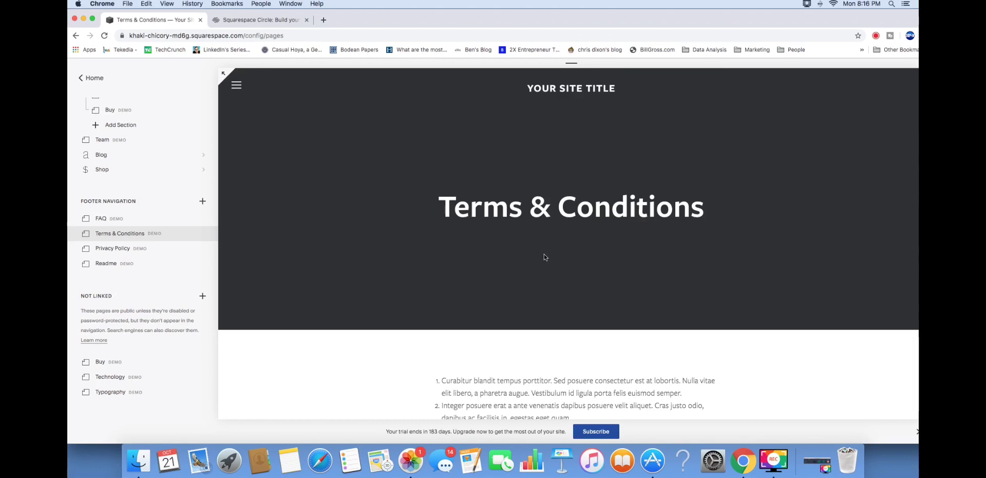
scroll(533, 260, "down", 5)
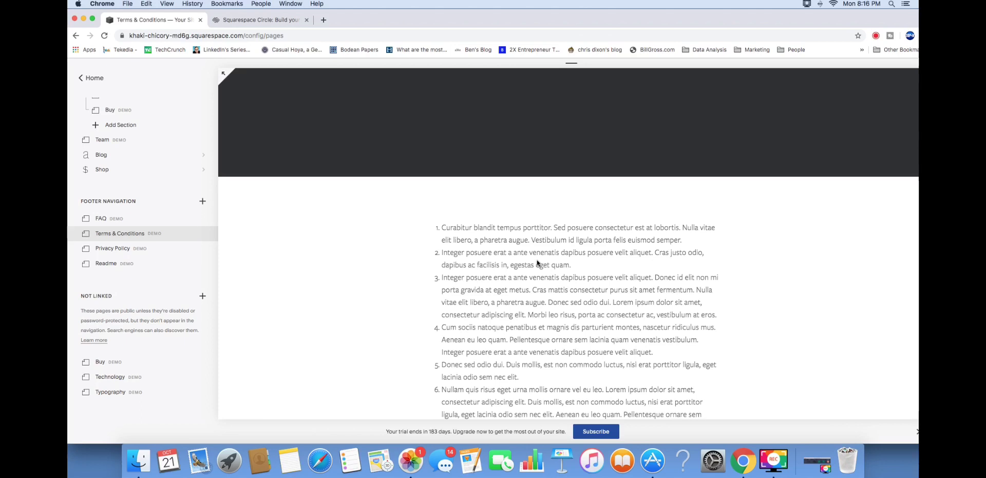
scroll(538, 278, "down", 2)
scroll(538, 279, "up", 5)
scroll(538, 279, "down", 6)
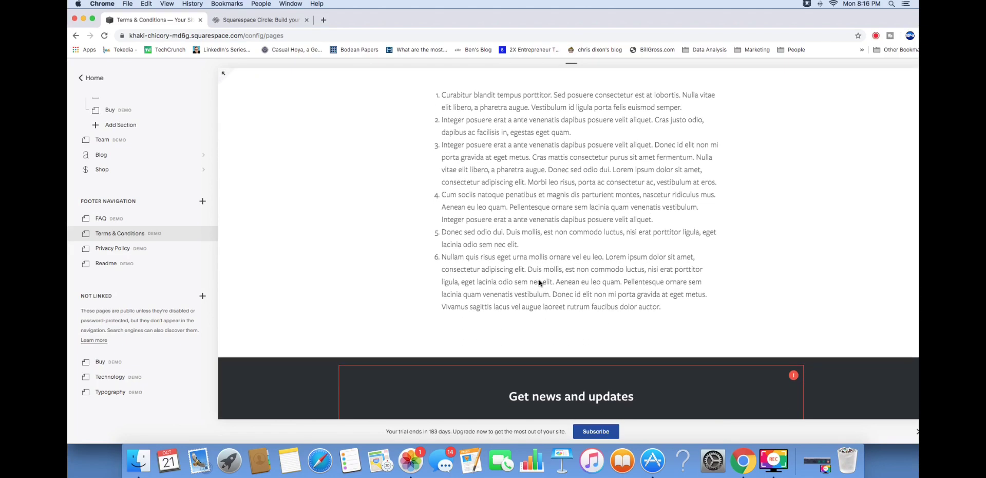
scroll(539, 279, "down", 2)
scroll(538, 279, "up", 8)
scroll(536, 216, "down", 5)
scroll(610, 238, "down", 5)
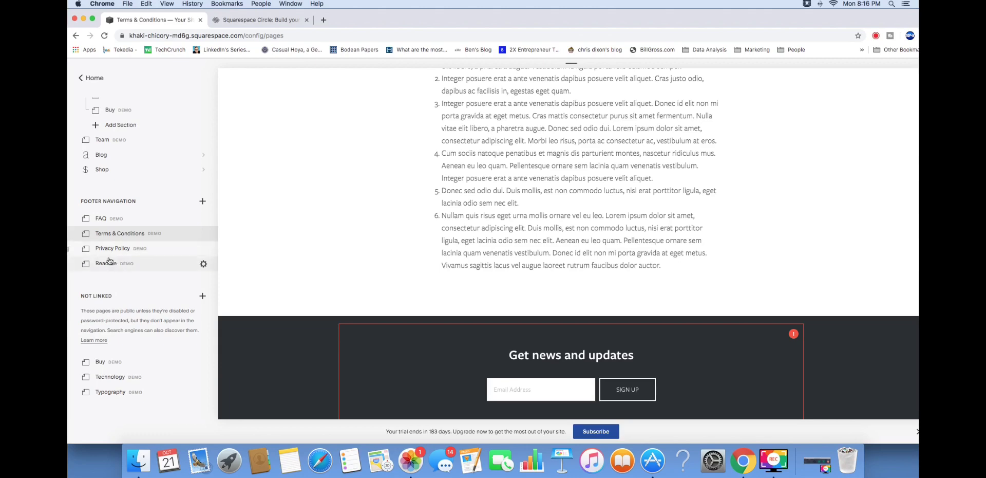
scroll(489, 208, "up", 5)
scroll(489, 209, "down", 3)
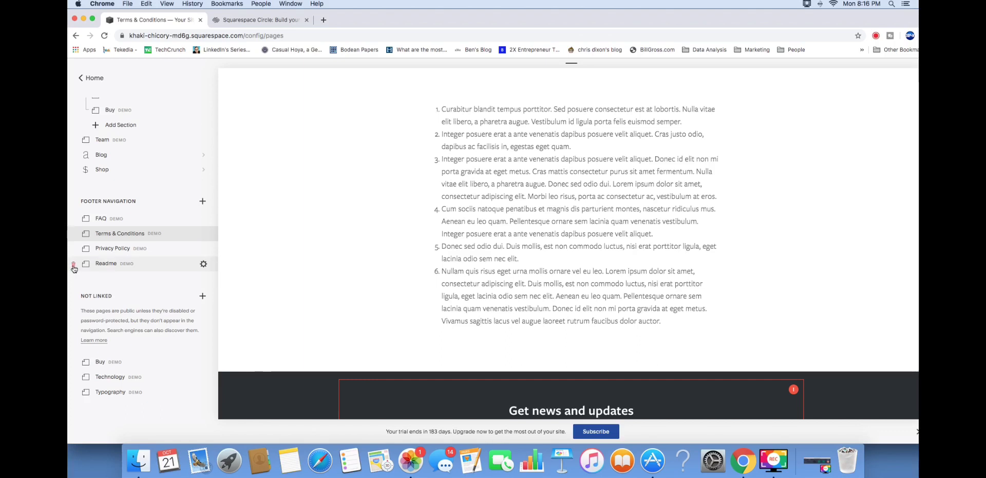
Connect the pre-footer newsletter form's storage to Squarespace Email Campaigns with the Default mailing list.
scroll(473, 214, "down", 4)
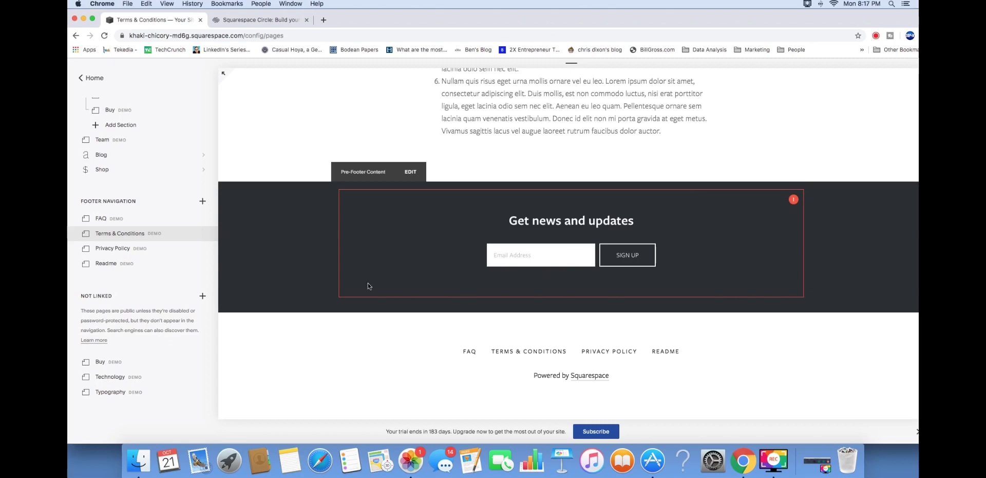
left_click(412, 176)
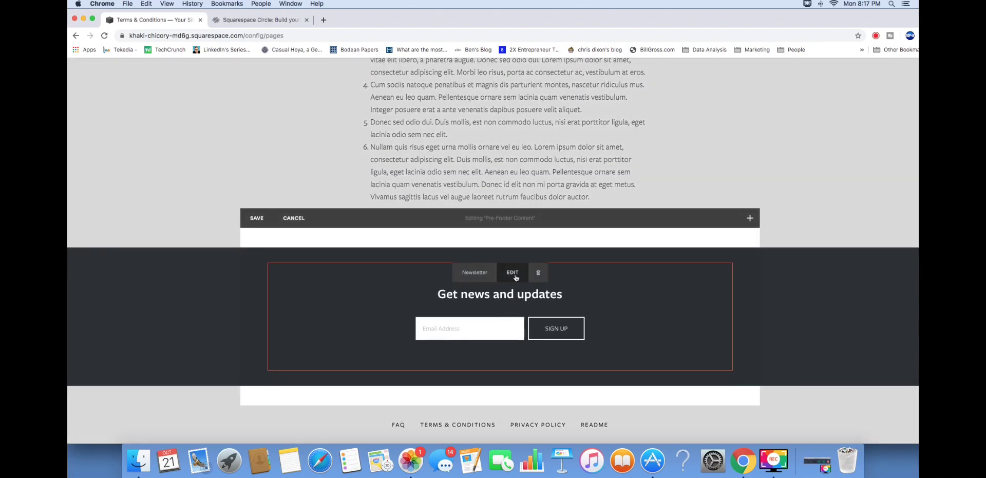
left_click(515, 276)
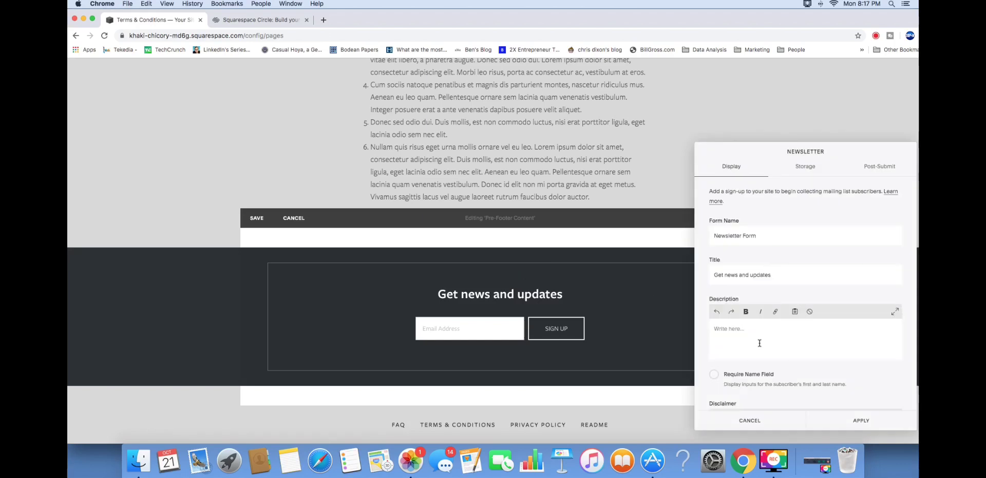
scroll(763, 333, "down", 3)
scroll(781, 257, "up", 3)
left_click(807, 170)
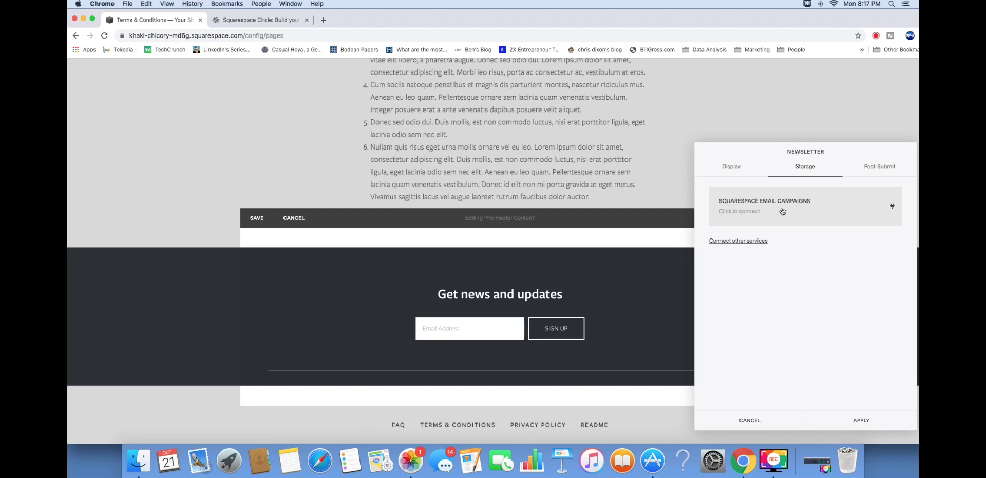
left_click(782, 210)
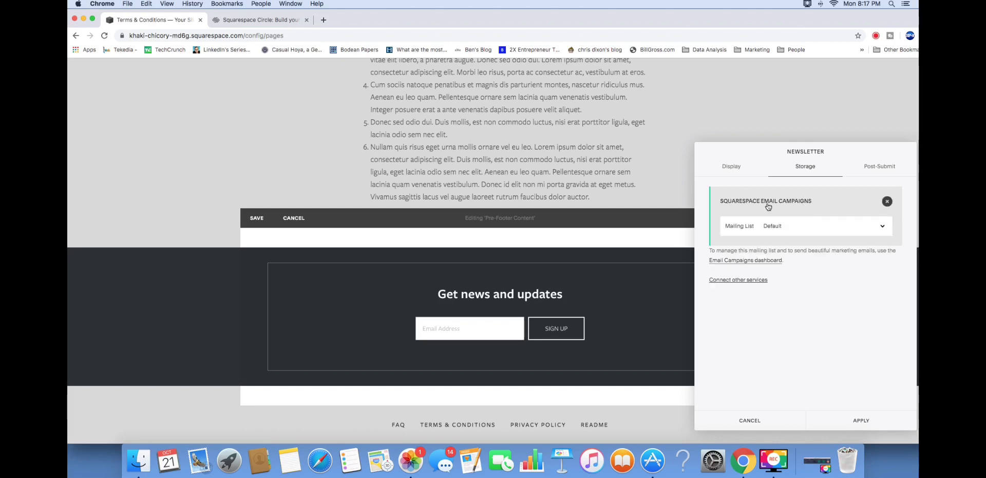
View the newsletter form's post-submit settings, apply the form changes and save the pre-footer content.
left_click(883, 167)
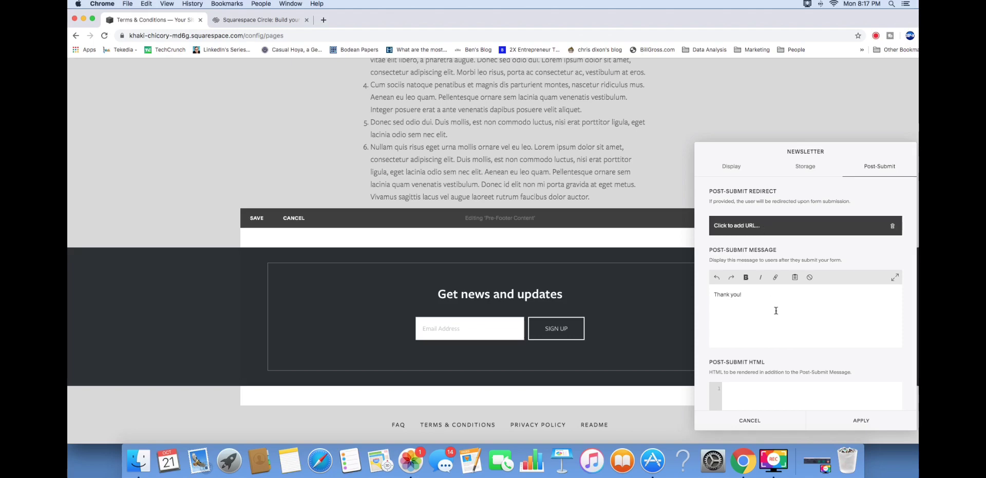
left_click(862, 420)
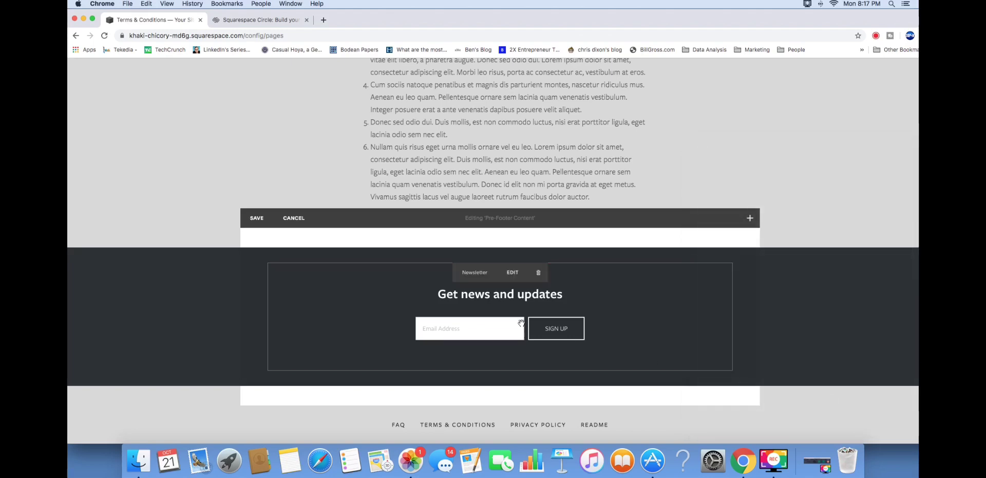
left_click(257, 216)
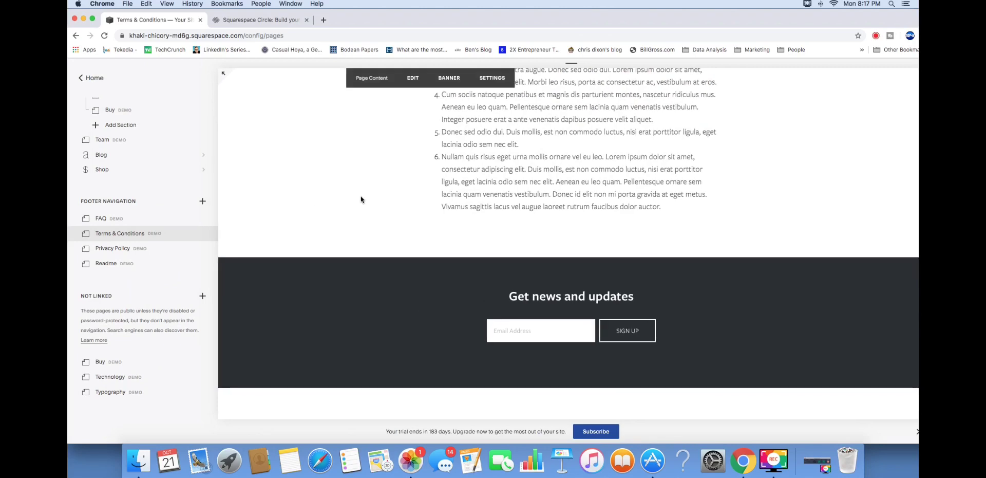
Review the Terms & Conditions page's placeholder clauses and the newsletter area beneath them.
scroll(377, 192, "up", 5)
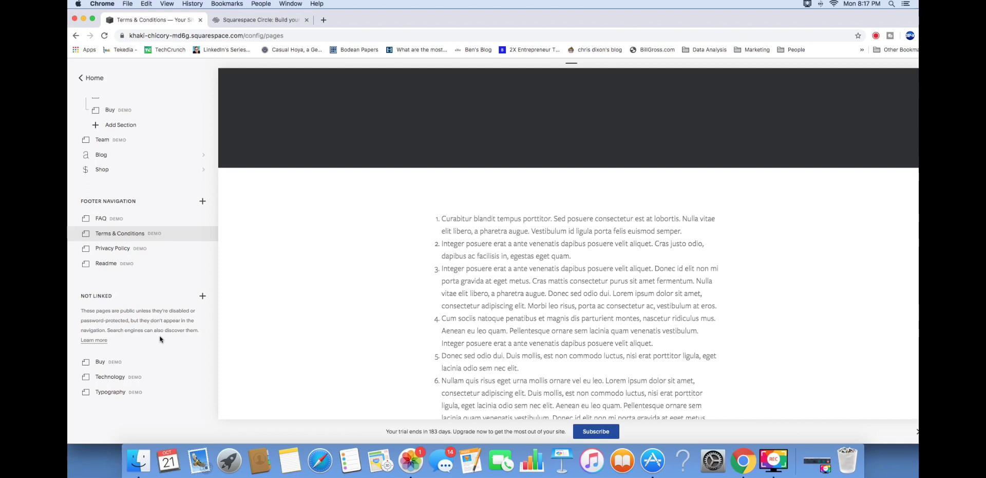
mouse_move(161, 238)
scroll(146, 249, "up", 4)
scroll(146, 250, "down", 4)
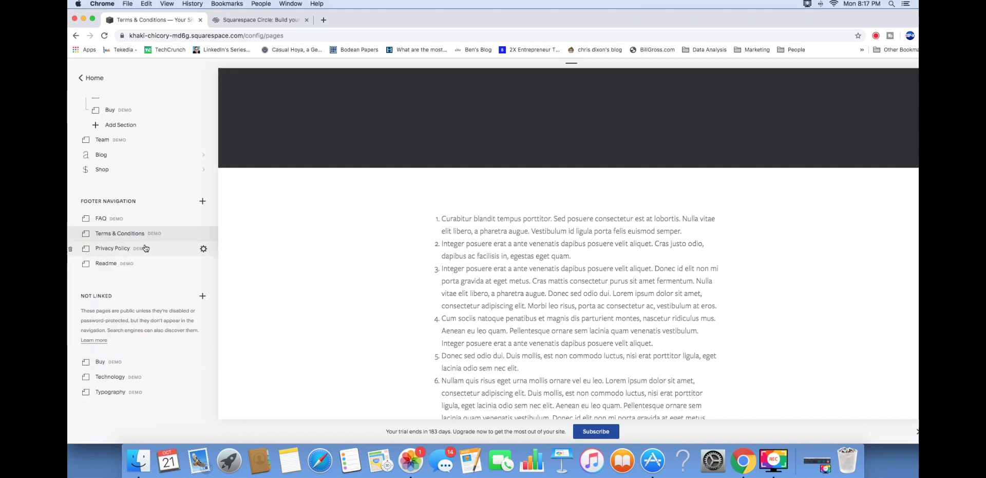
mouse_move(452, 227)
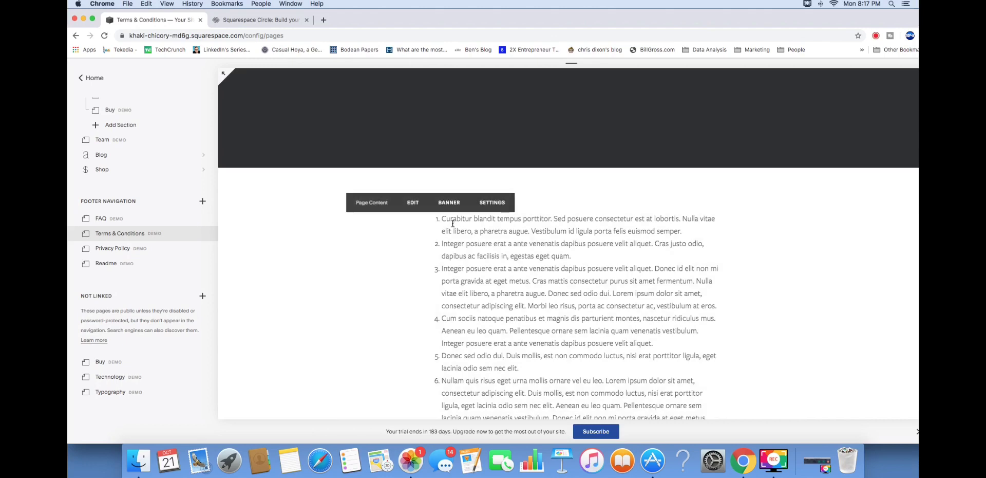
left_click_drag(445, 218, 535, 231)
scroll(568, 326, "down", 6)
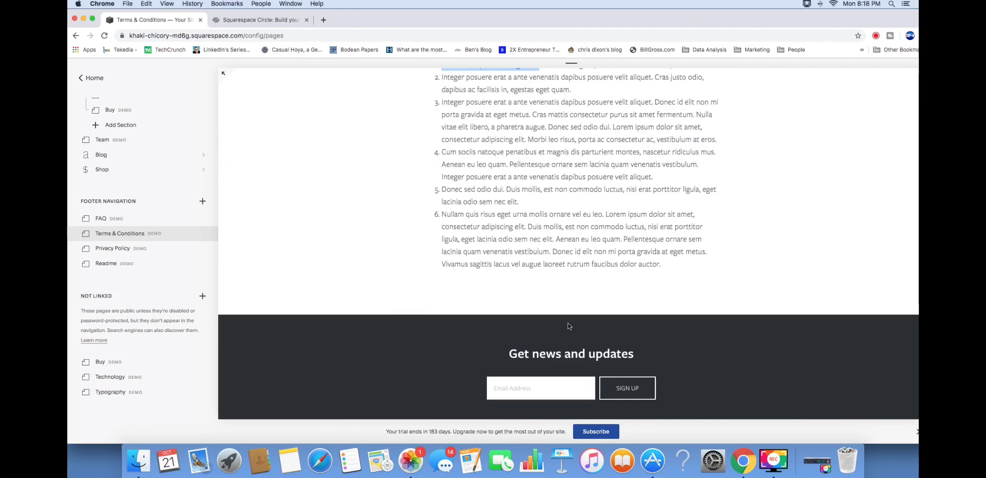
scroll(570, 320, "up", 5)
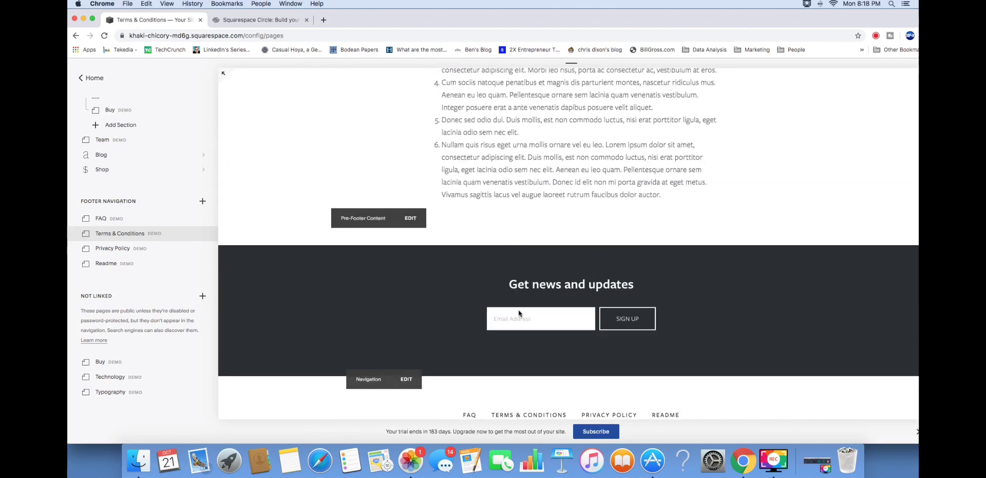
Look over the site's Design settings, including the Checkout Page entry.
left_click(85, 76)
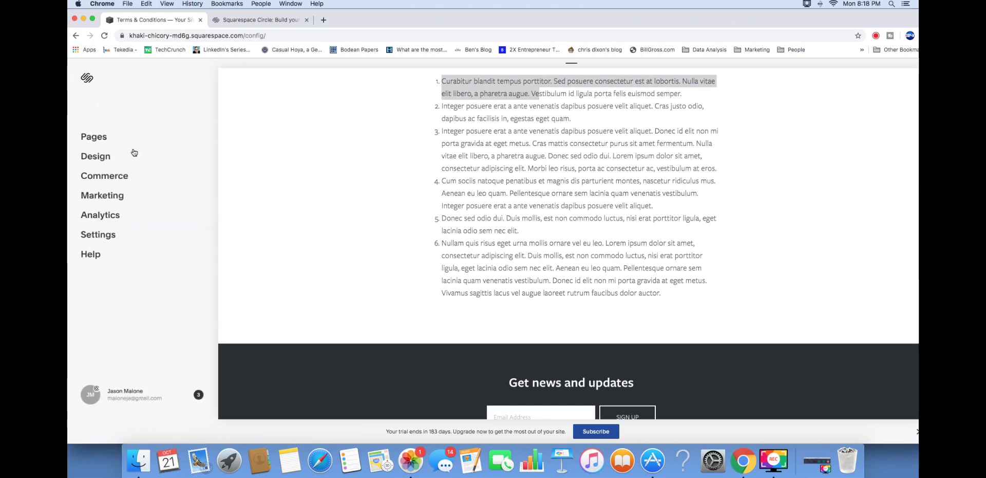
left_click(87, 155)
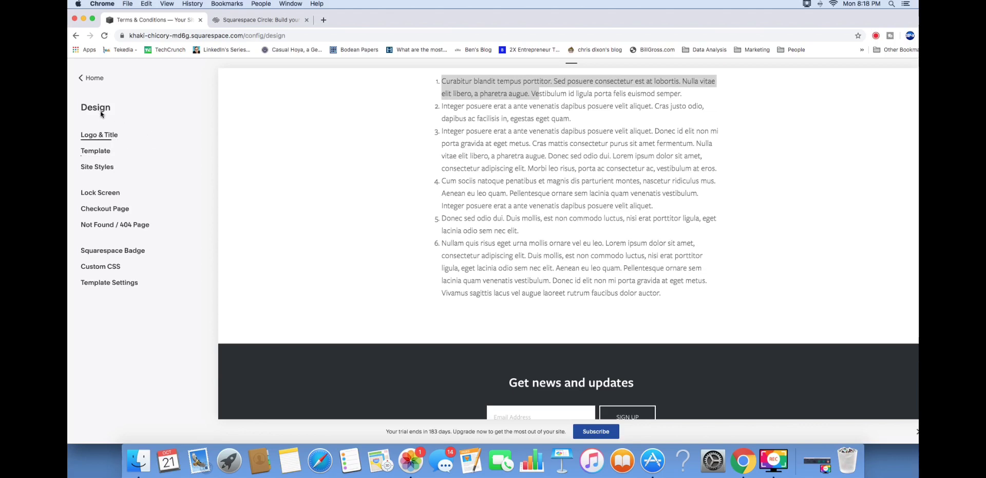
left_click(90, 78)
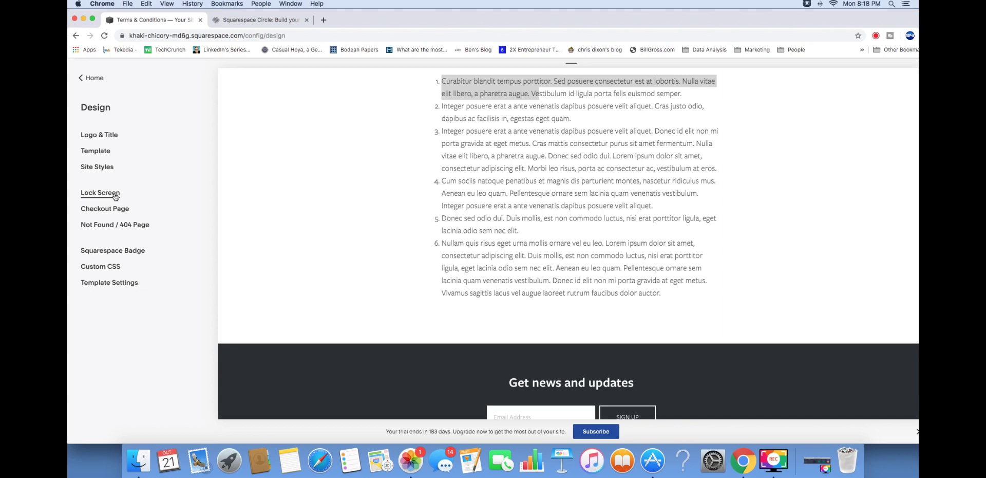
left_click(108, 209)
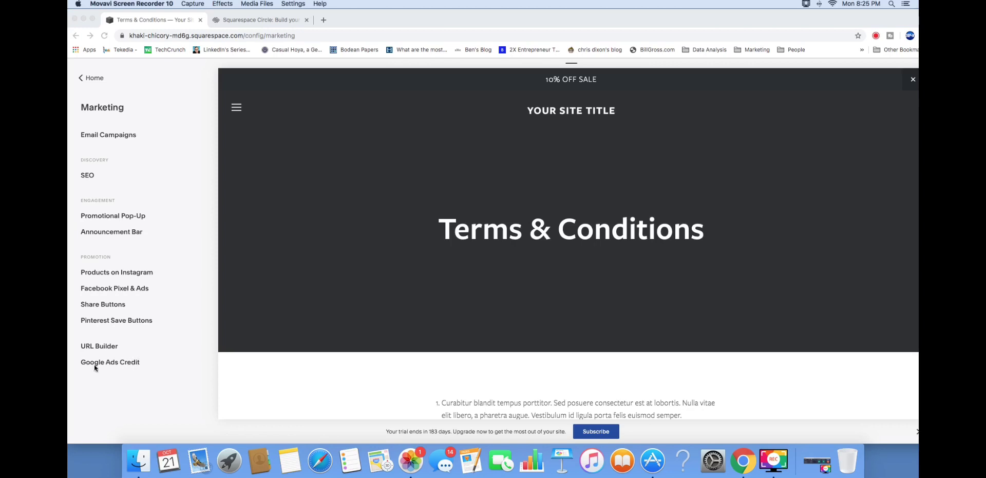
Leave the Marketing settings, view the Traffic overview in Analytics and return to the site's main menu.
left_click(101, 86)
left_click(91, 78)
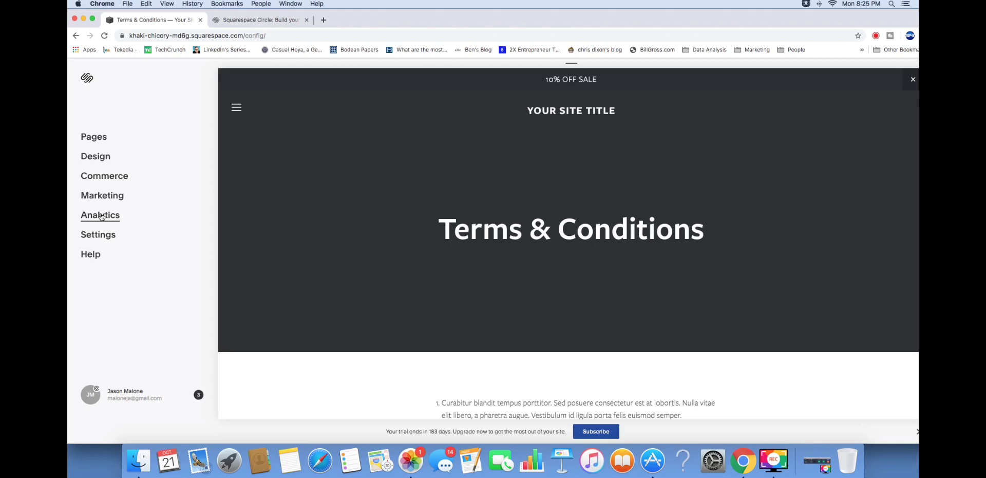
left_click(101, 215)
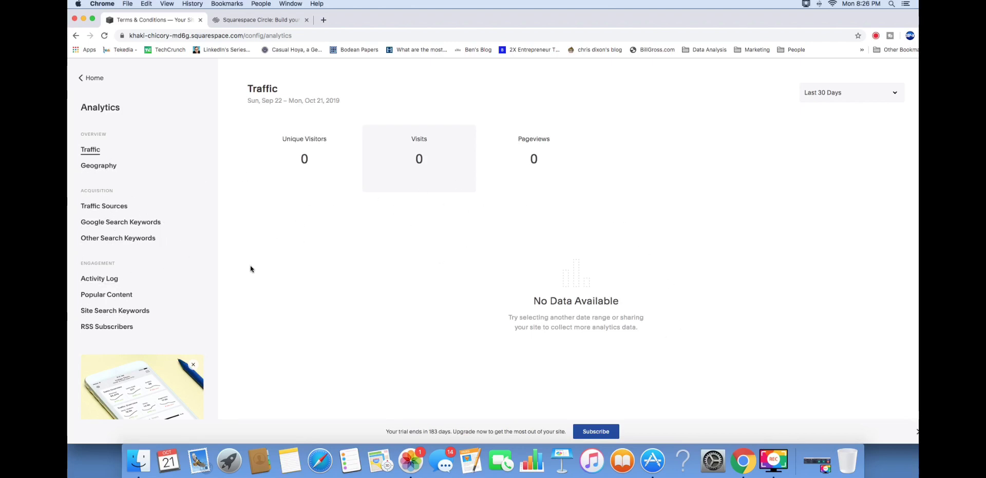
left_click(102, 79)
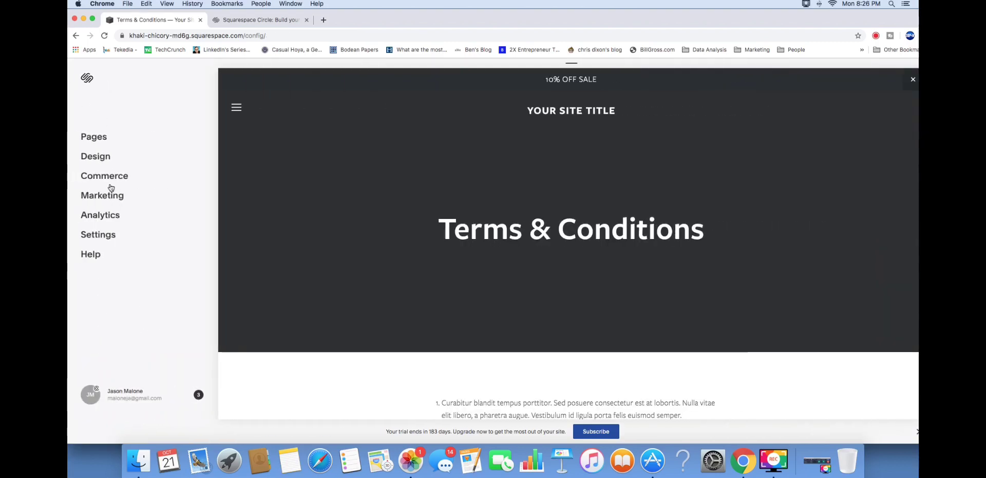
Go from the Site Visibility settings to the plan upgrade page and show the plans' monthly prices.
left_click(102, 236)
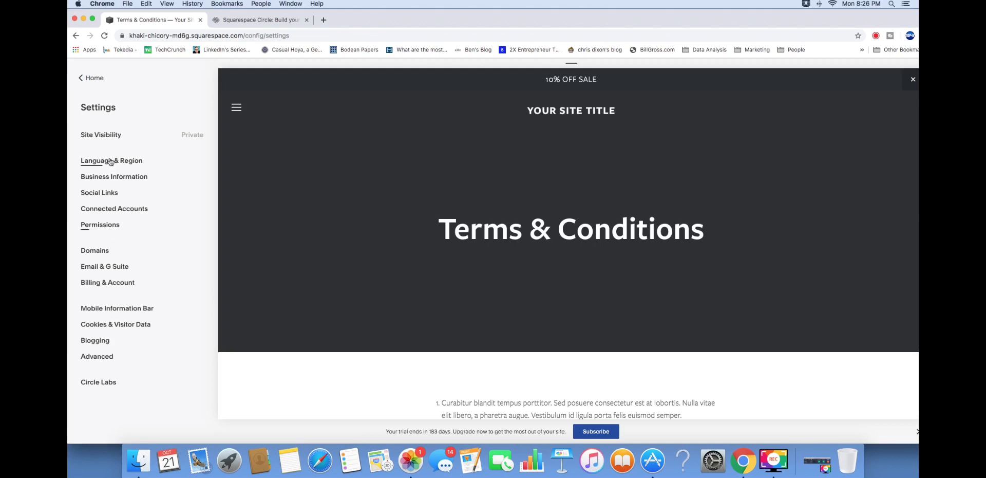
left_click(197, 139)
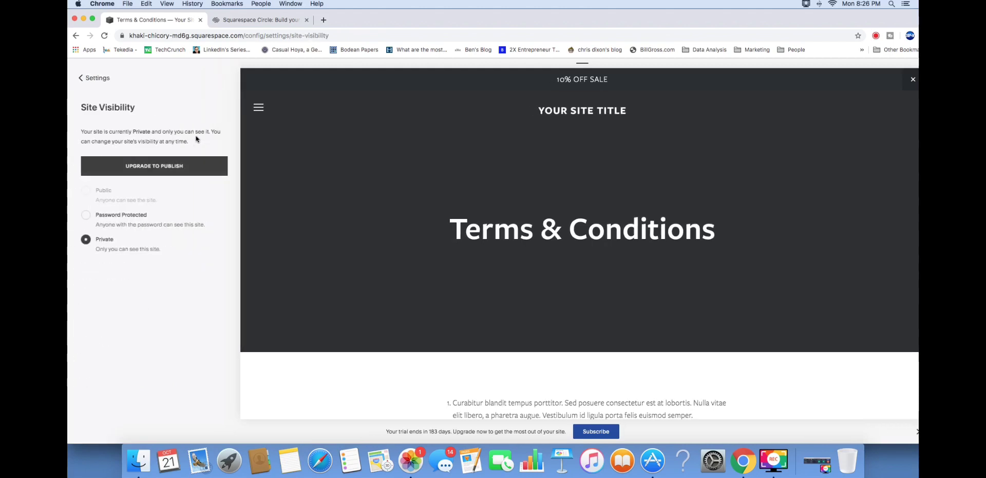
left_click(171, 167)
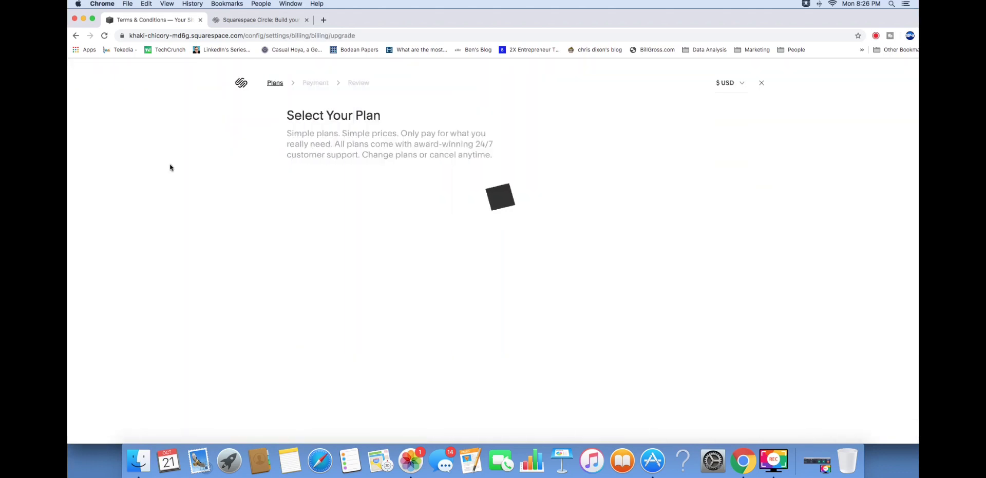
scroll(496, 204, "down", 2)
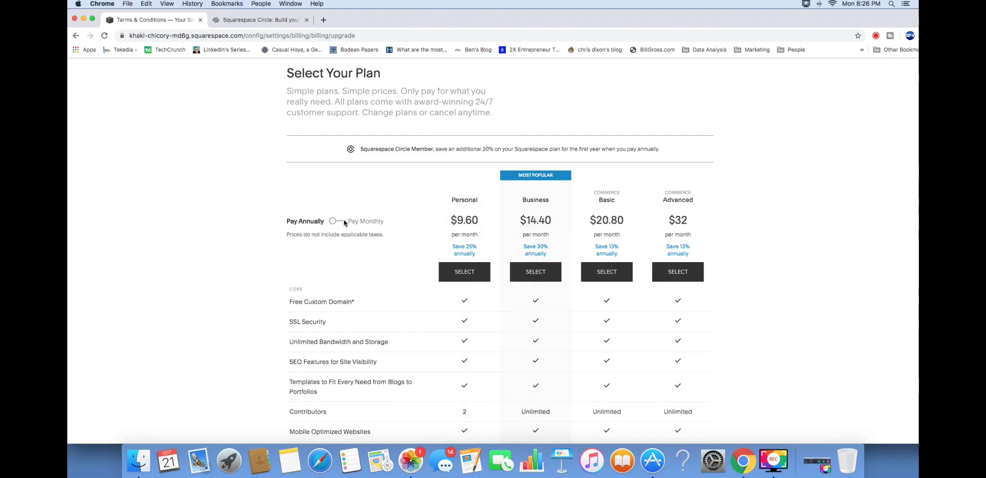
scroll(339, 221, "up", 2)
left_click(337, 267)
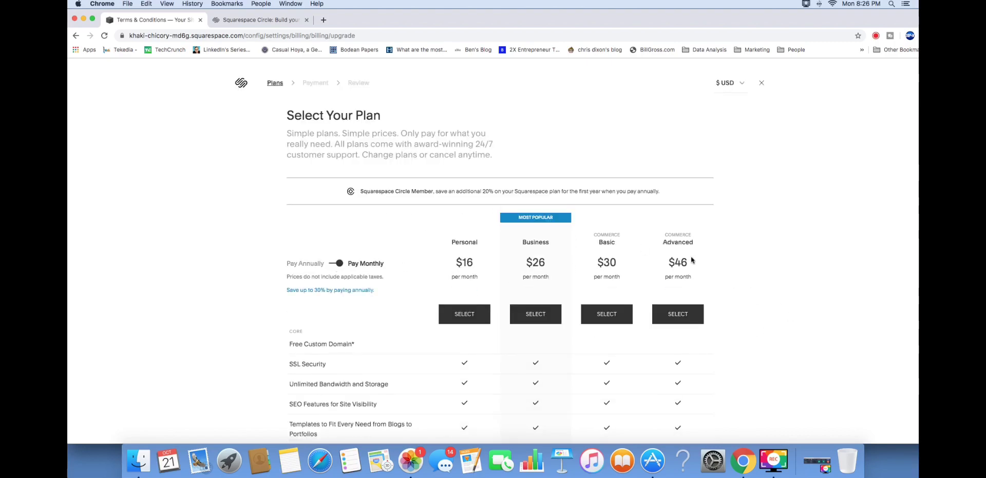
Compare the core, commerce and marketing features of the Personal, Business, Basic and Advanced plans.
scroll(655, 258, "down", 8)
scroll(655, 263, "up", 6)
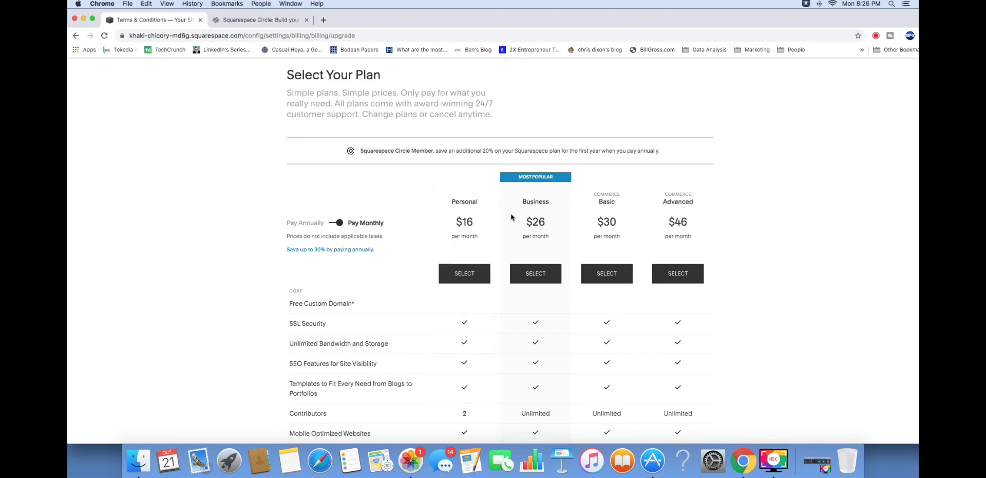
scroll(566, 226, "down", 5)
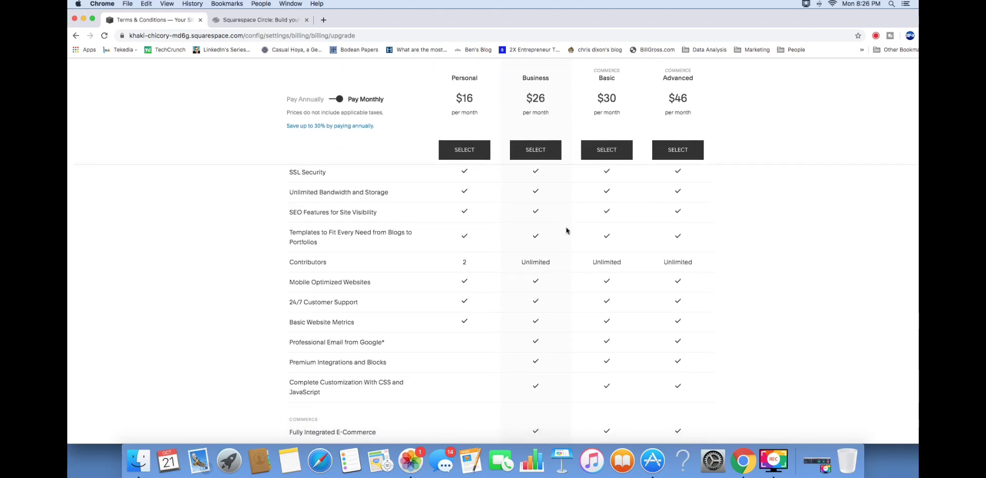
scroll(567, 229, "up", 1)
scroll(567, 229, "down", 5)
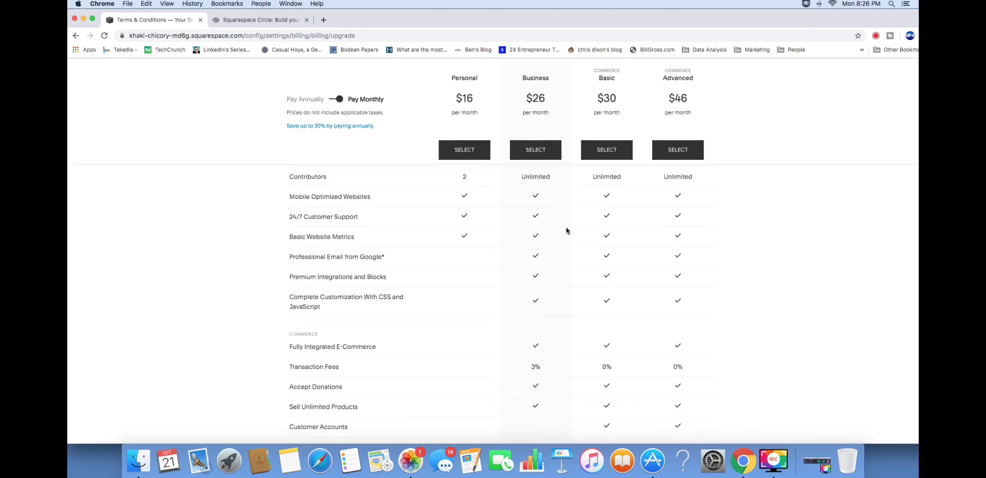
scroll(566, 226, "up", 5)
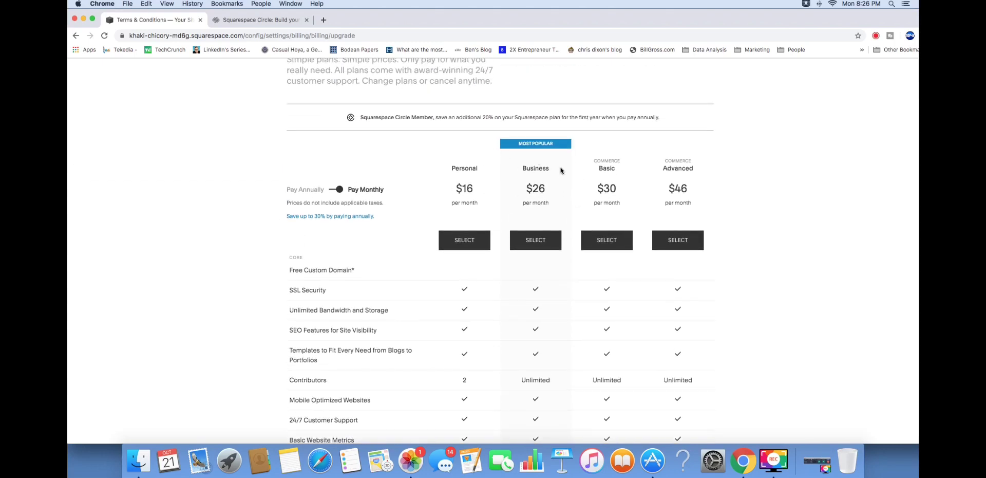
scroll(663, 211, "down", 2)
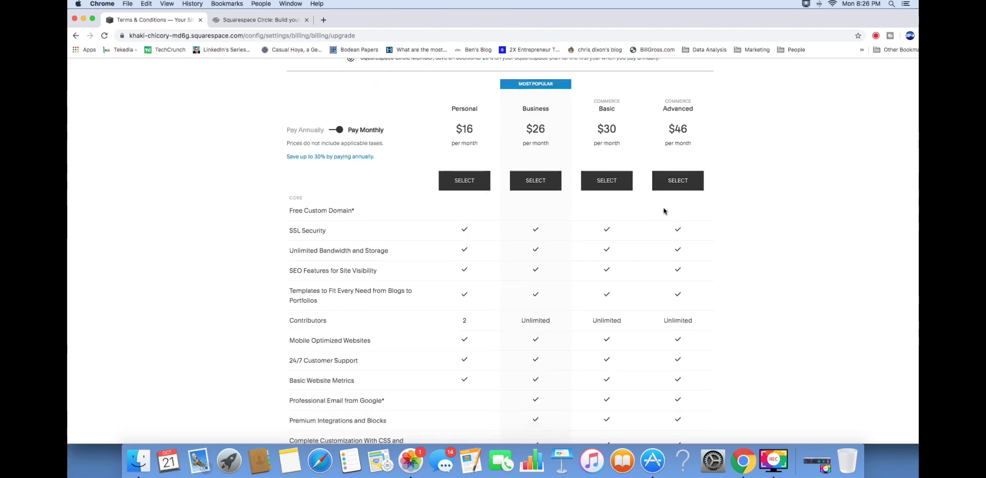
scroll(664, 211, "down", 10)
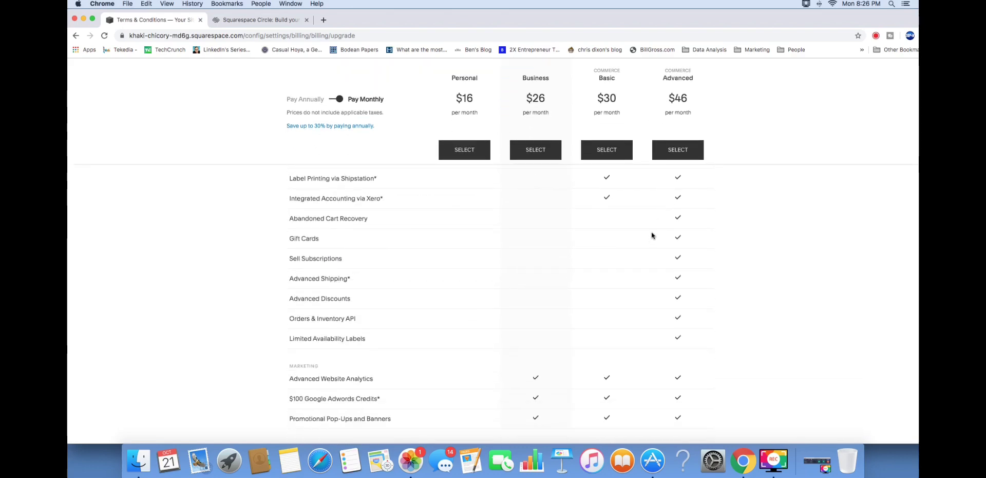
scroll(654, 230, "up", 10)
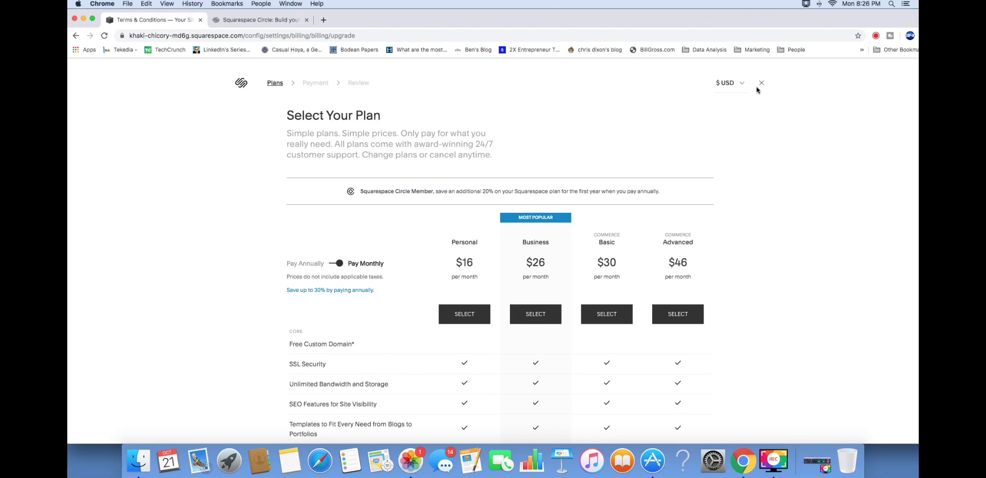
Close the plan selection without choosing a plan and open the site's Social Links settings.
left_click(764, 82)
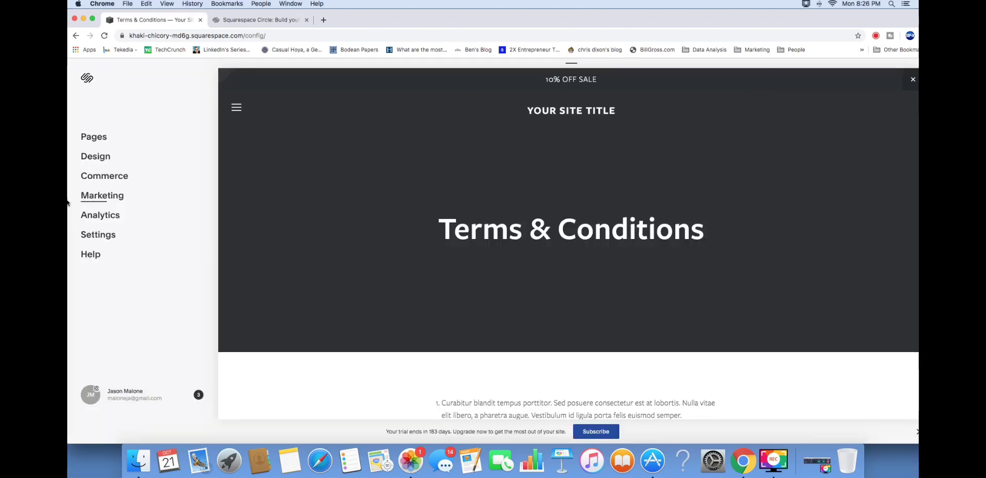
left_click(98, 236)
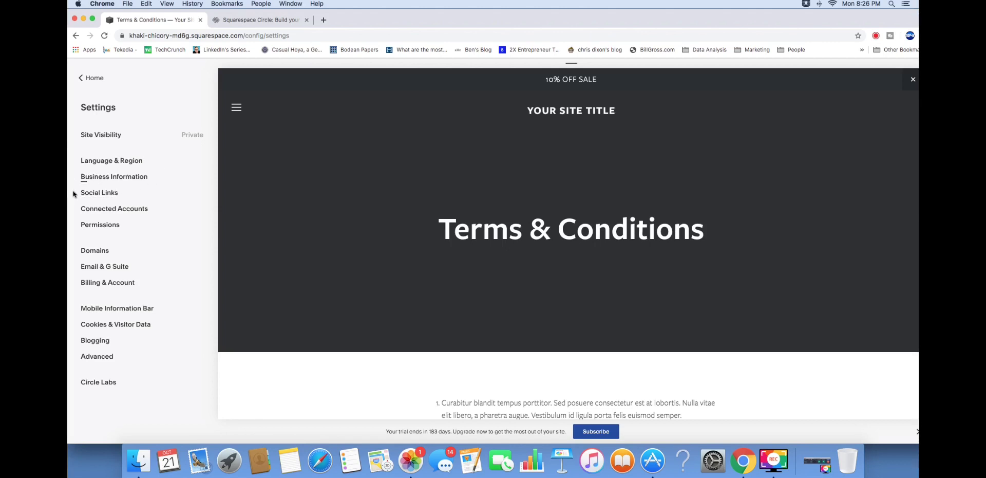
left_click(110, 194)
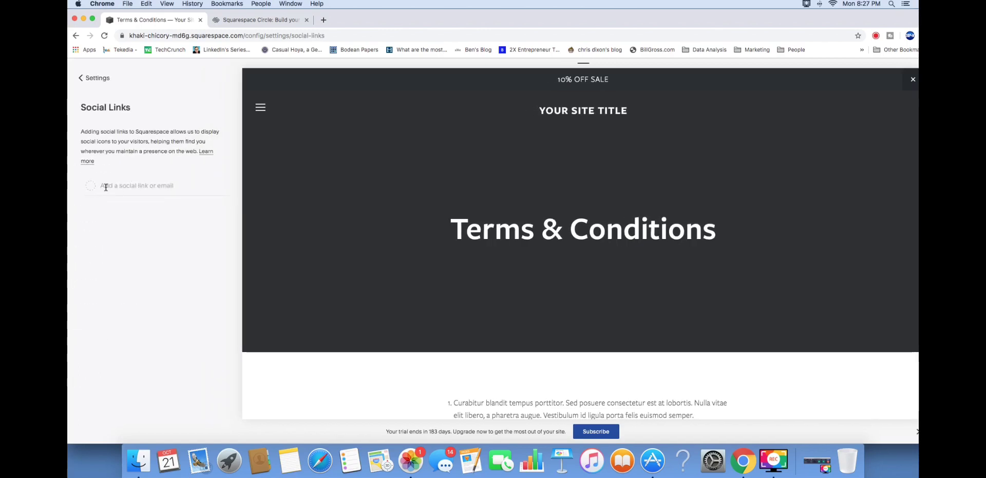
View the Connected Accounts and Permissions settings of the site and return to the settings list.
left_click(89, 78)
left_click(116, 213)
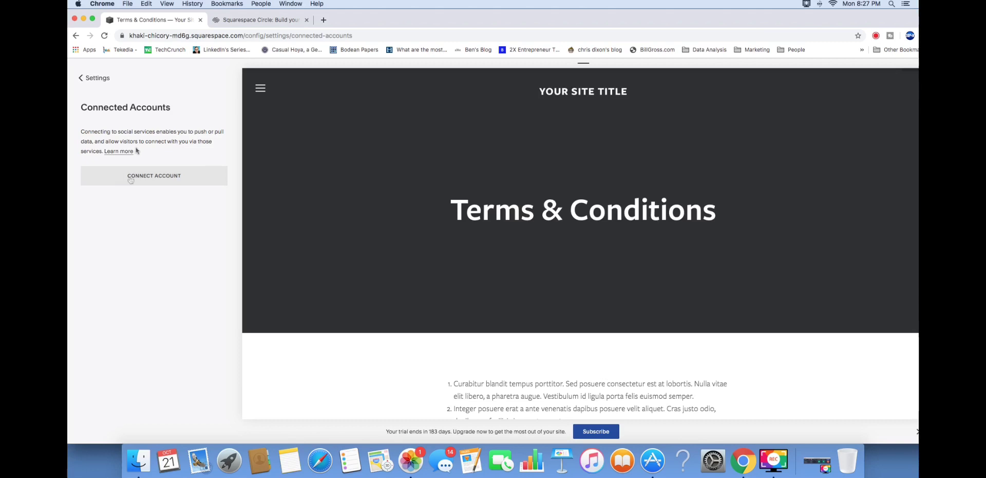
left_click(80, 78)
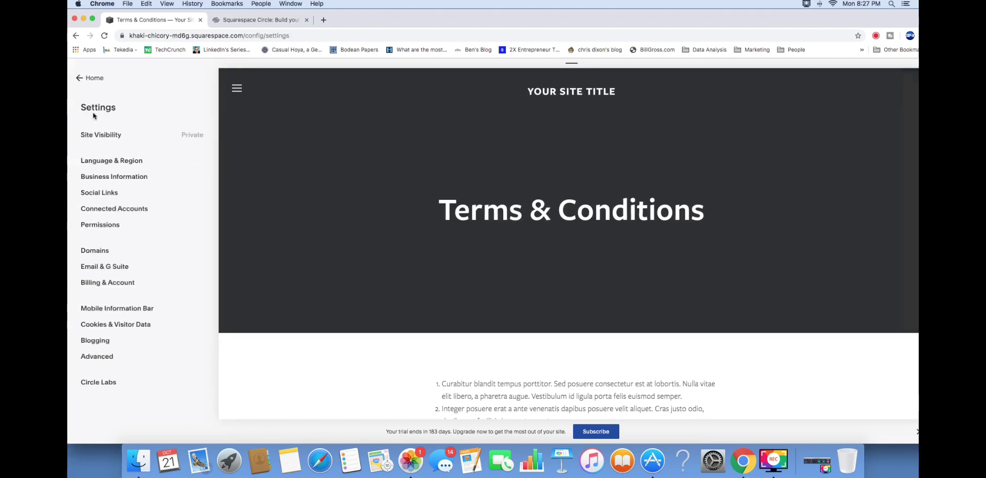
left_click(100, 225)
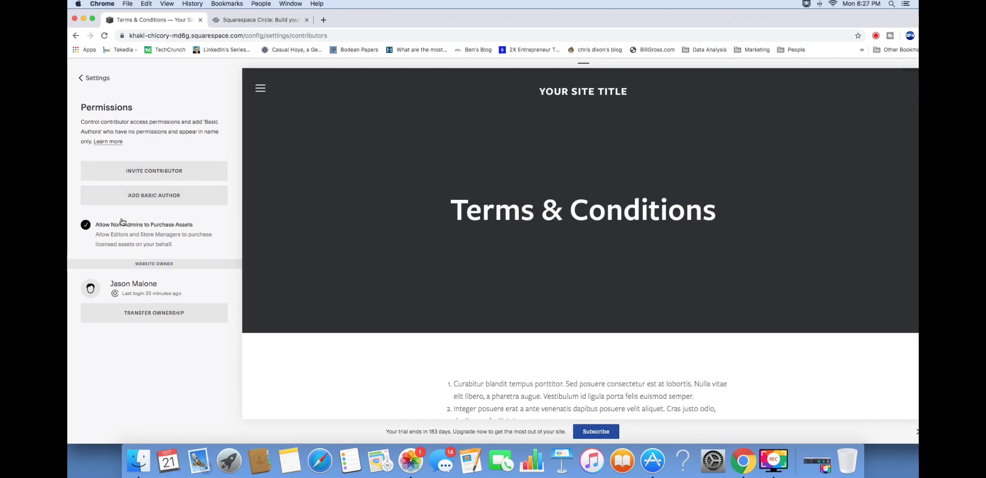
left_click(91, 79)
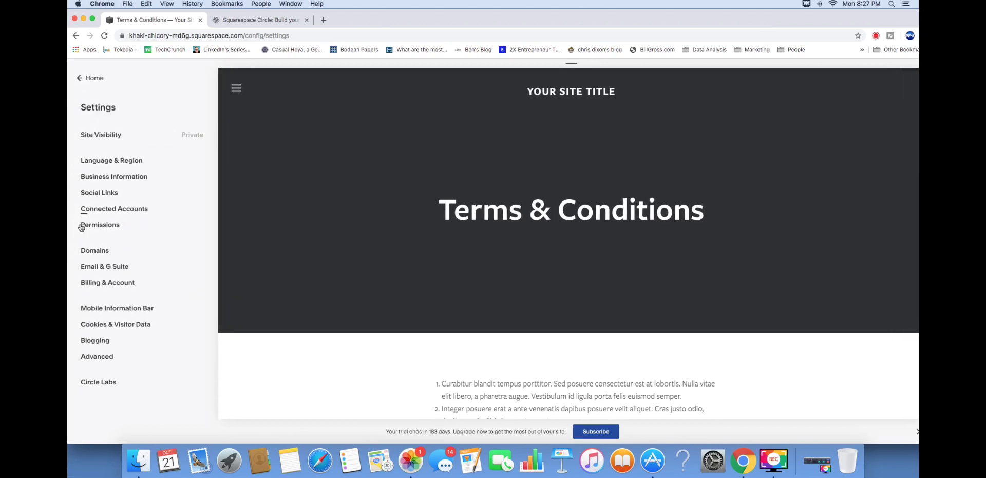
View the site's Domains settings and the Email & G Suite settings, returning to the settings list.
left_click(103, 252)
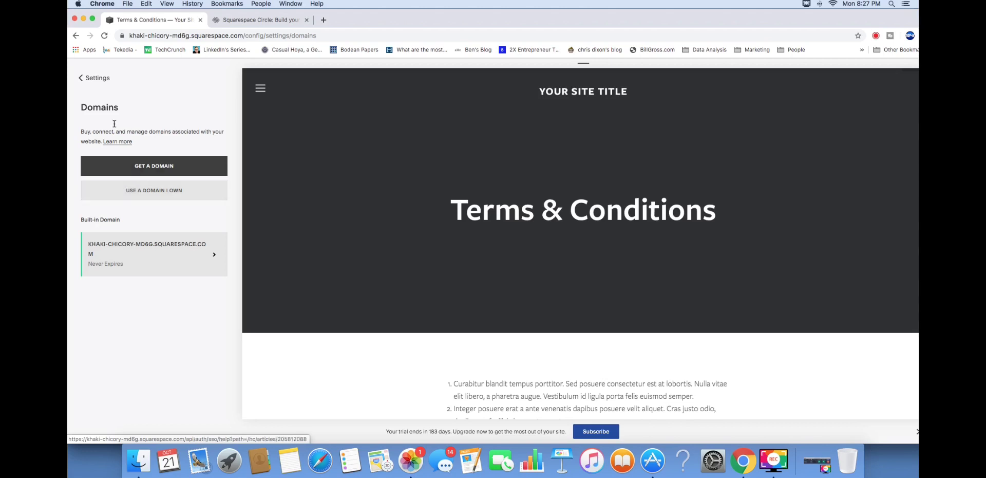
left_click(95, 78)
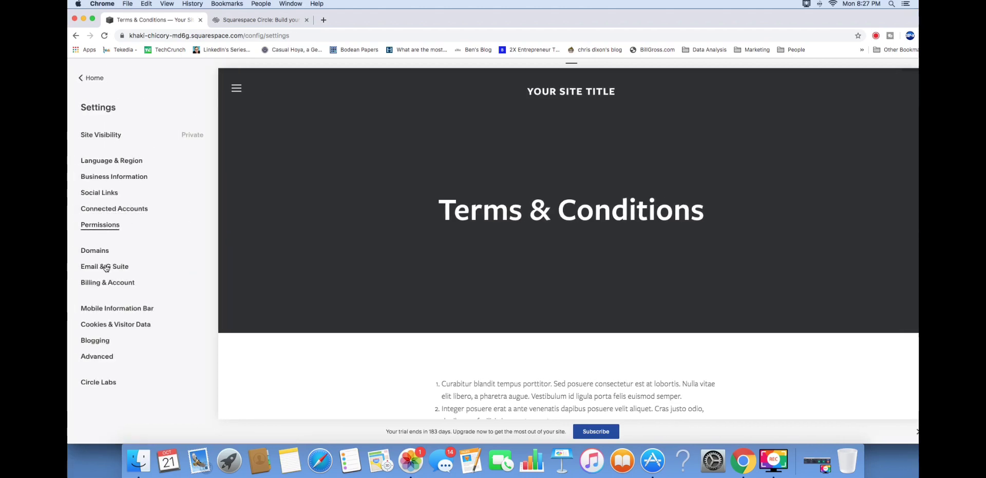
left_click(115, 271)
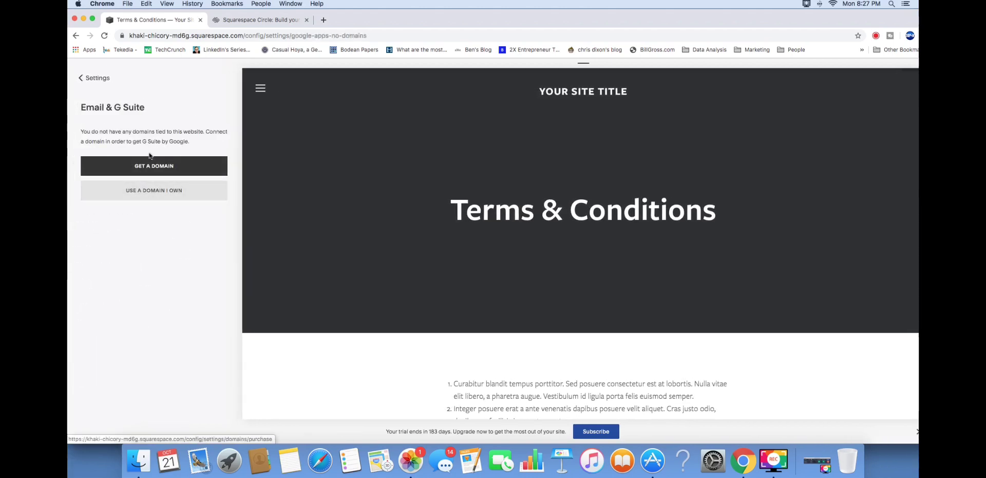
left_click(94, 78)
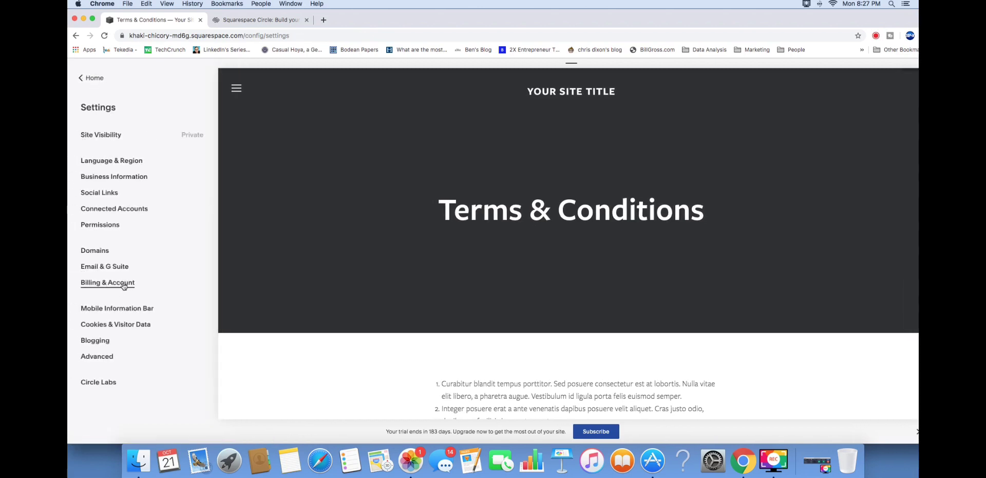
Check the Billing & Account options and the Cookies & Visitor Data settings, returning to the settings list.
left_click(123, 286)
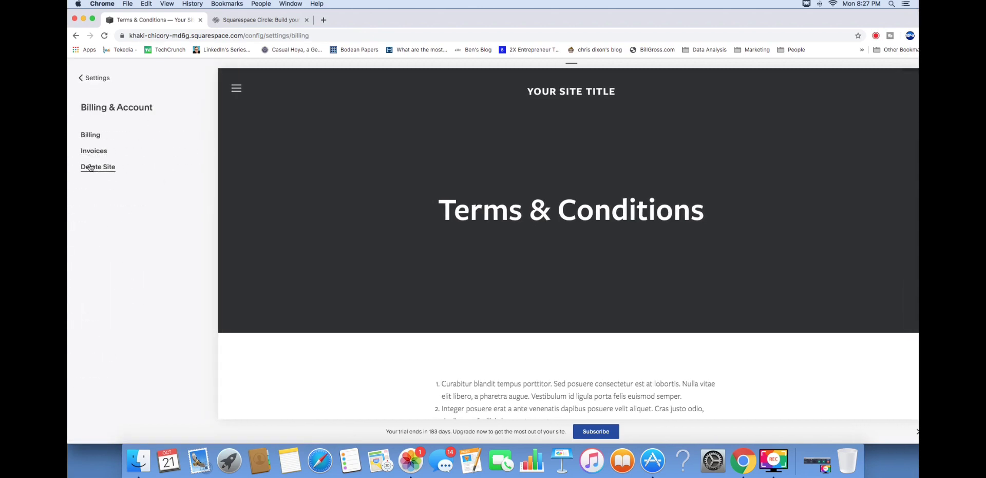
left_click(91, 78)
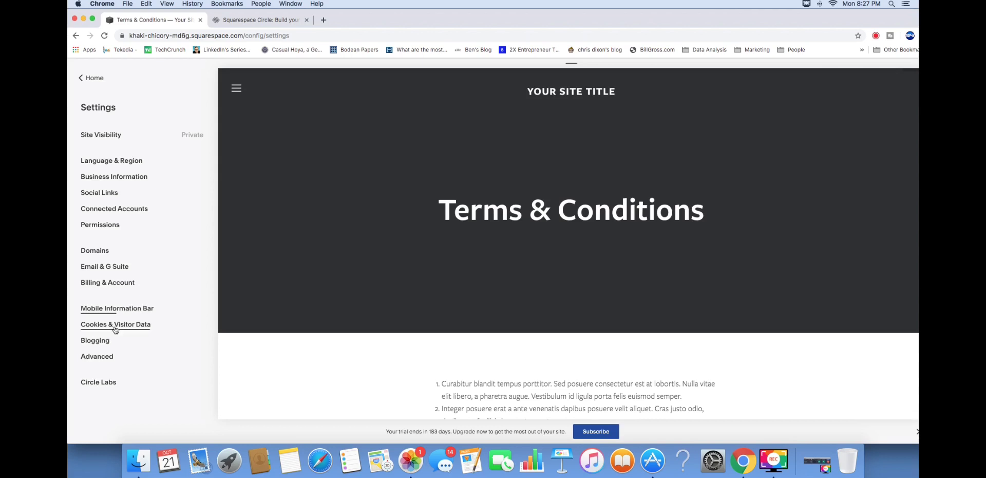
left_click(116, 324)
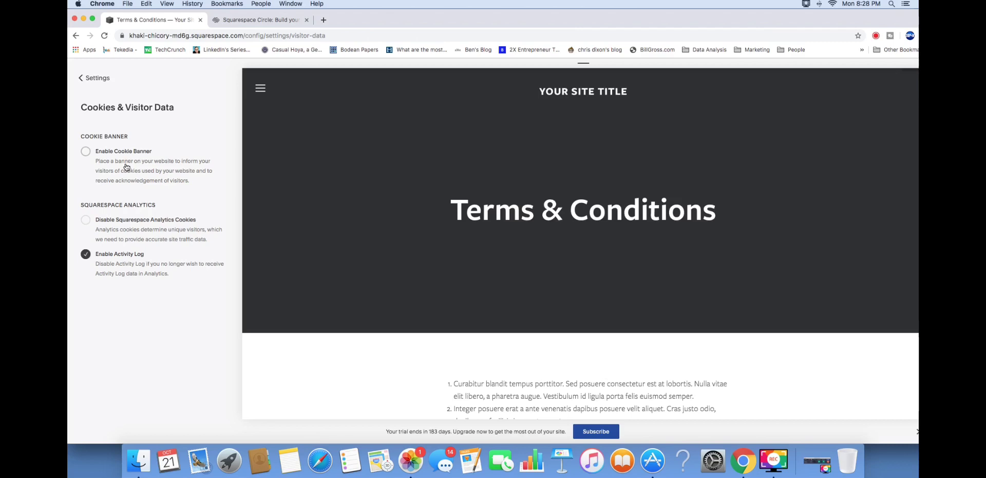
left_click(95, 79)
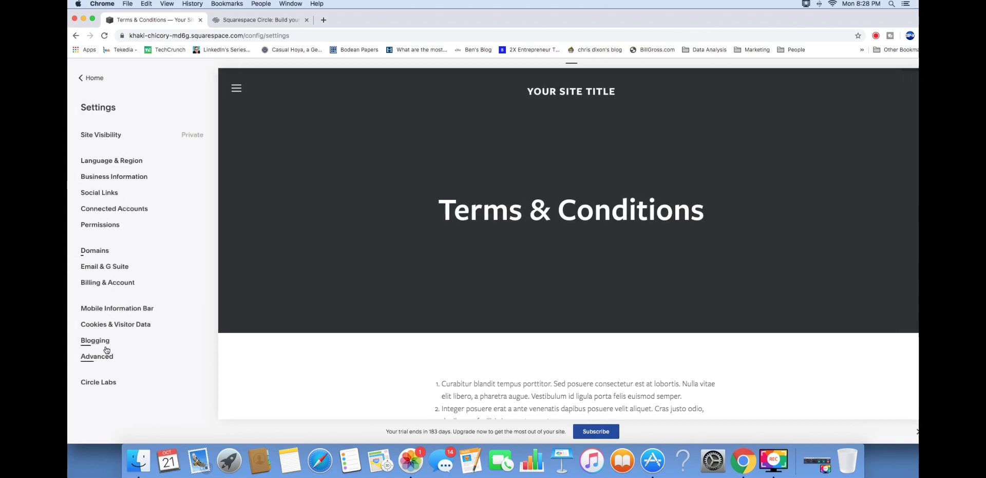
Review the Blogging settings, including post URL format, comments and simple liking, and go back to the settings list.
left_click(95, 340)
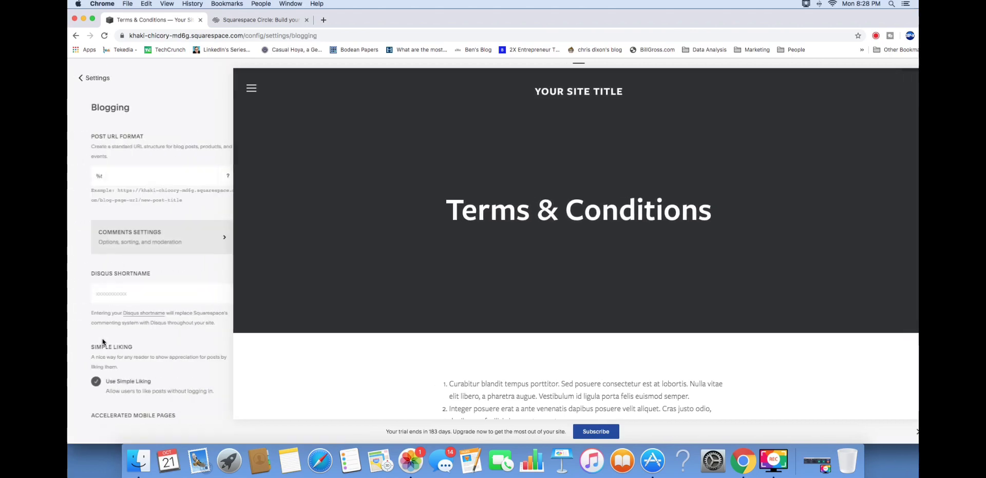
scroll(139, 255, "down", 3)
scroll(143, 285, "up", 2)
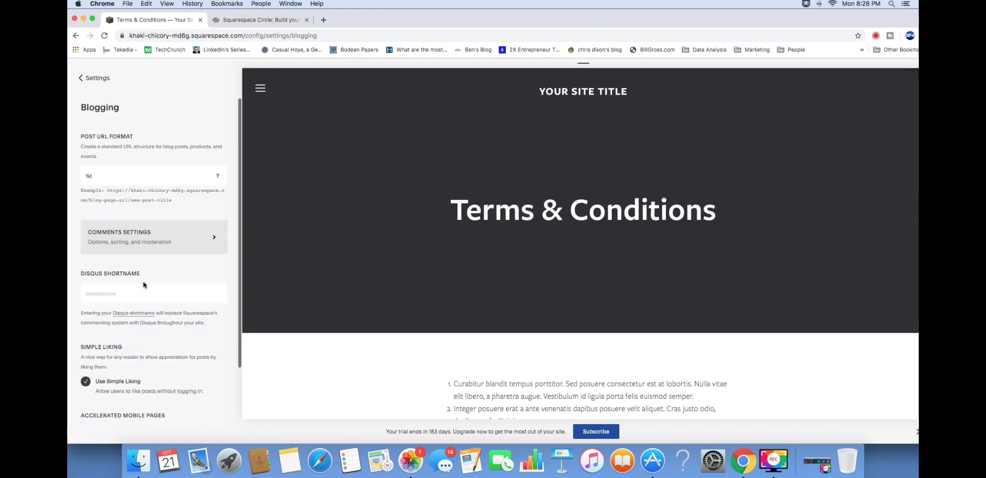
scroll(143, 284, "down", 2)
scroll(144, 284, "up", 2)
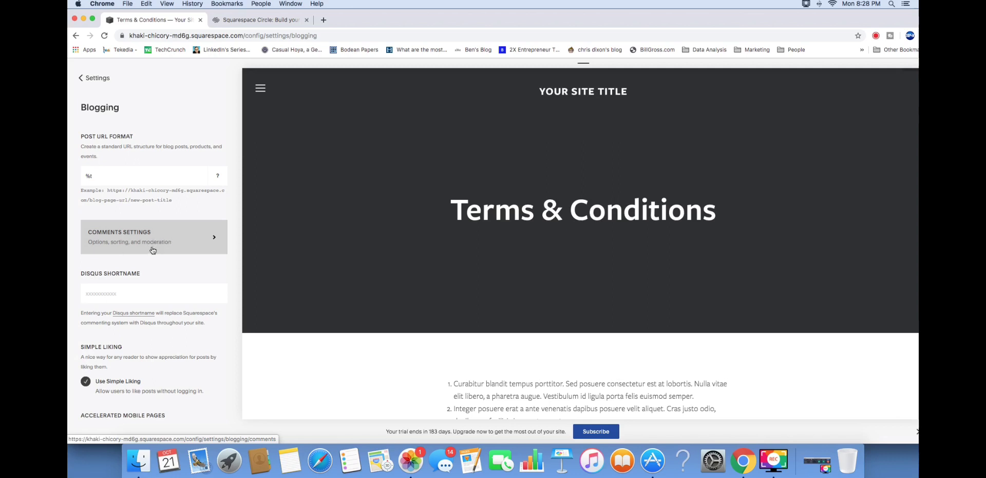
left_click(86, 80)
View the Advanced settings and their External API Keys page, and return to the site's main menu.
left_click(97, 359)
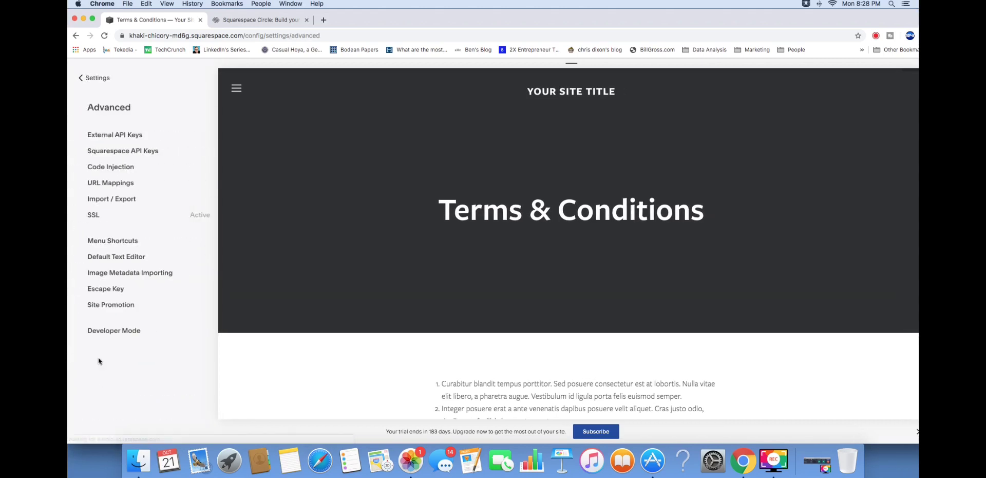
left_click(108, 137)
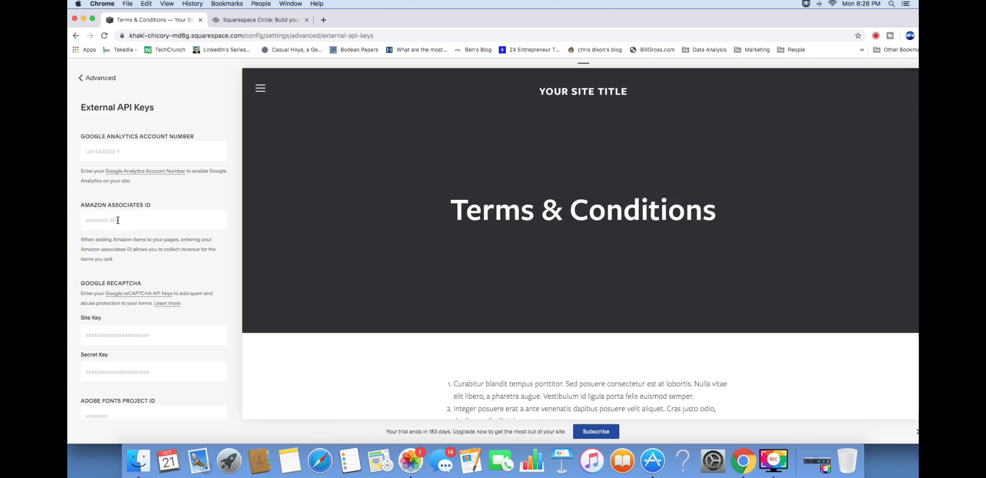
left_click(82, 78)
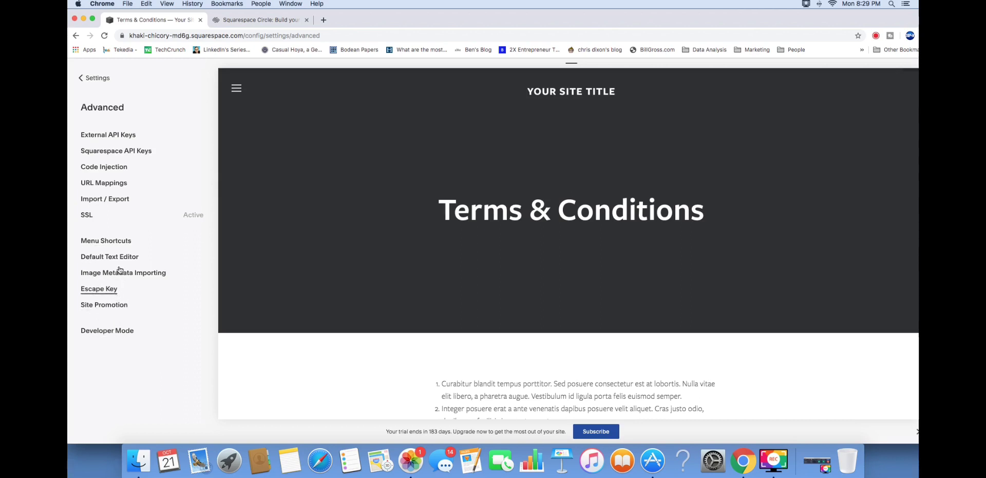
left_click(96, 79)
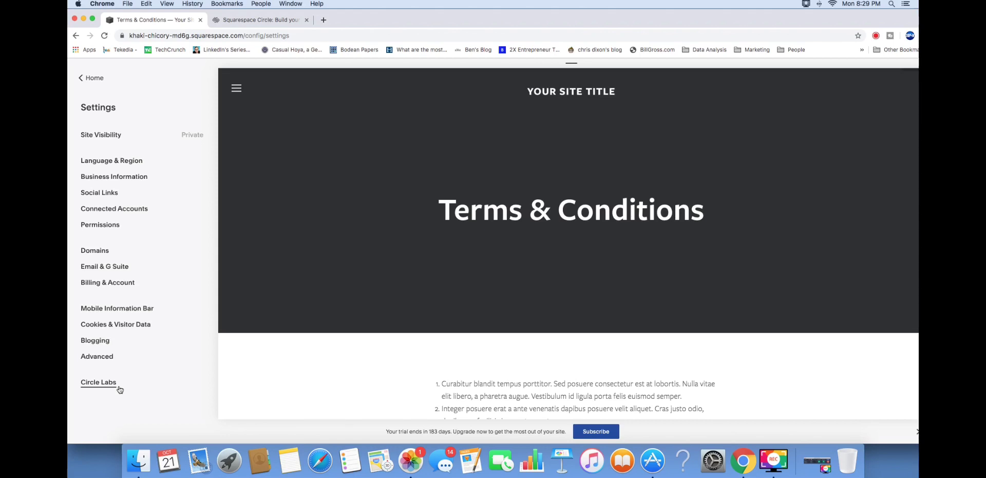
left_click(83, 77)
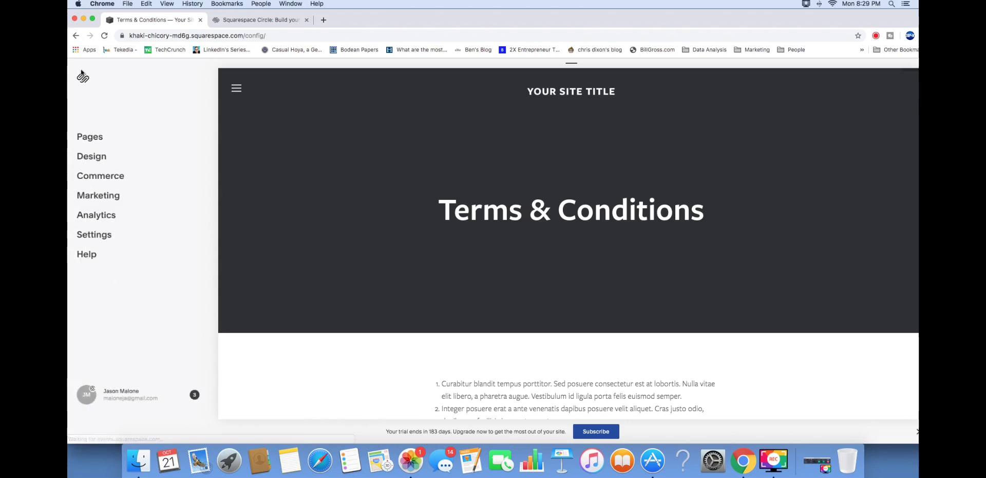
Look through the Terms & Conditions page preview from header to footer with the site's page list open.
scroll(559, 173, "down", 5)
scroll(545, 172, "down", 10)
left_click(98, 135)
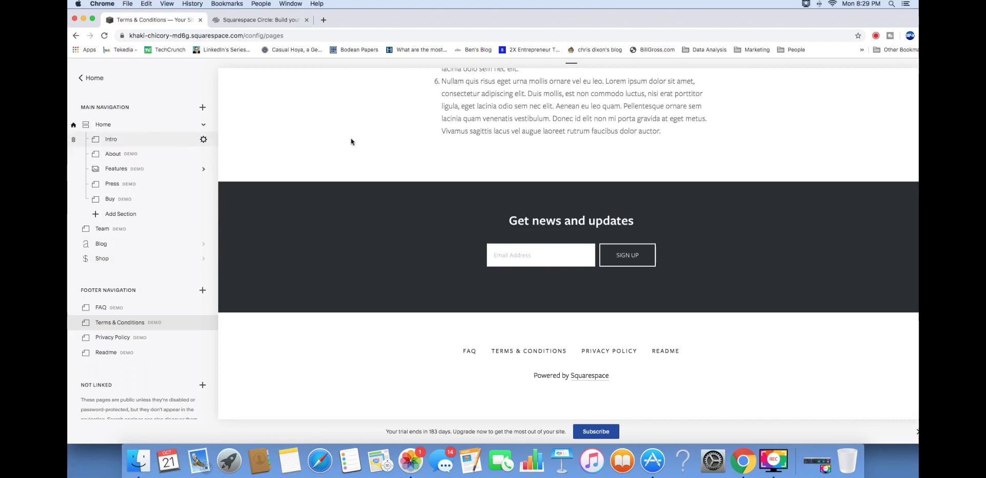
scroll(458, 180, "up", 15)
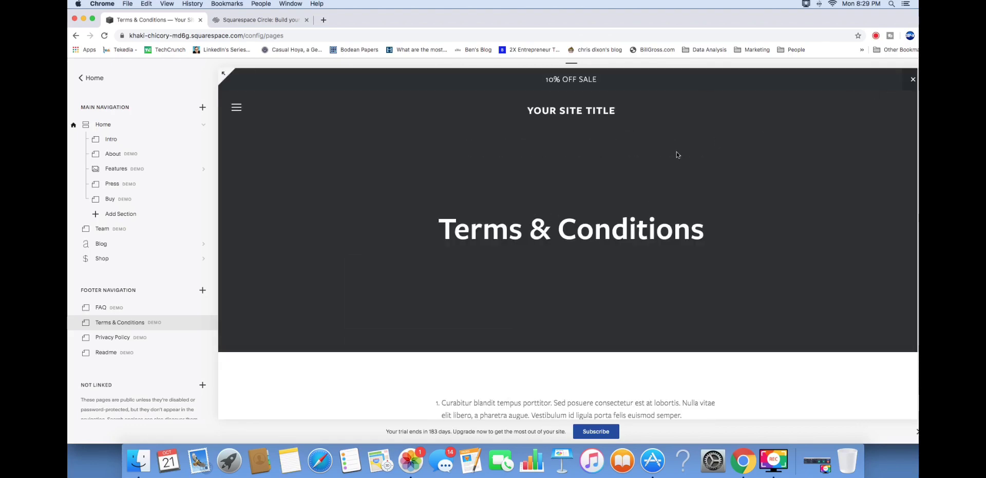
scroll(360, 185, "down", 15)
scroll(306, 179, "up", 15)
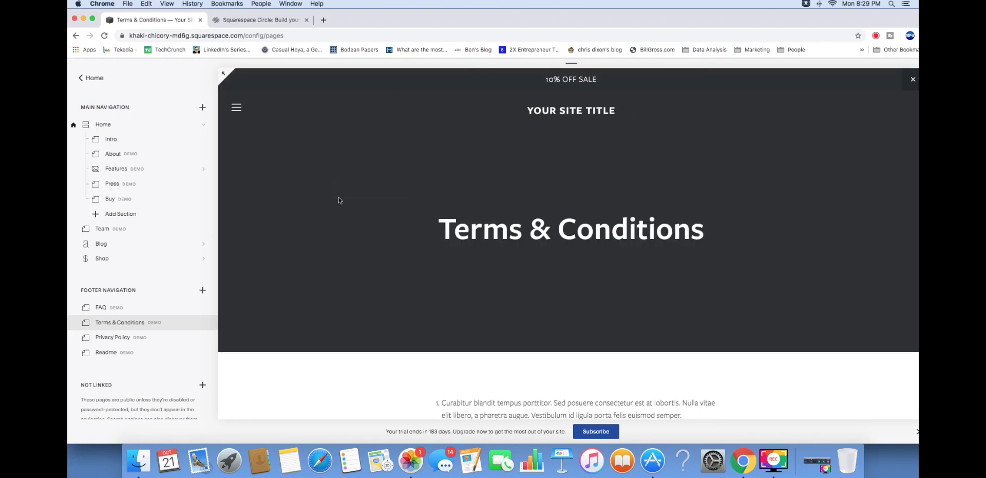
Open the Home page at its About section and look through it from the intro banner to the Press quotes.
left_click(112, 155)
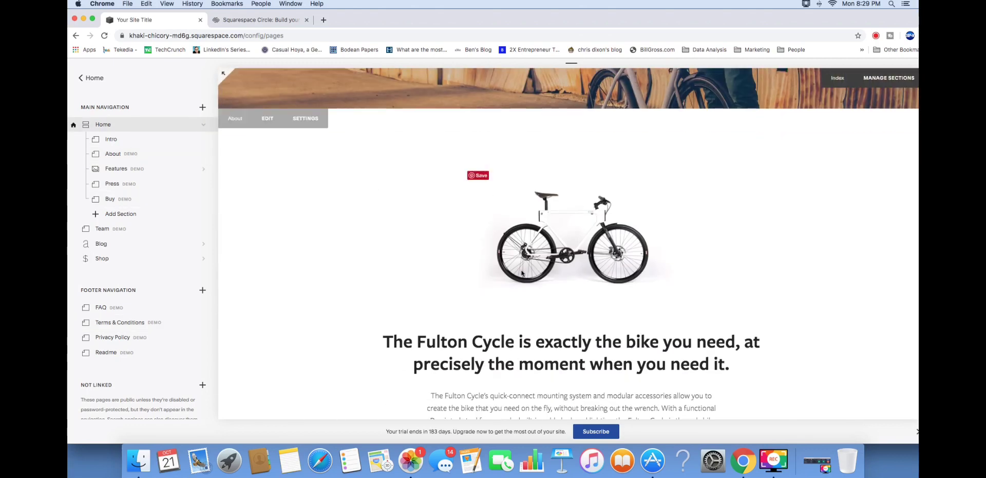
scroll(529, 258, "up", 5)
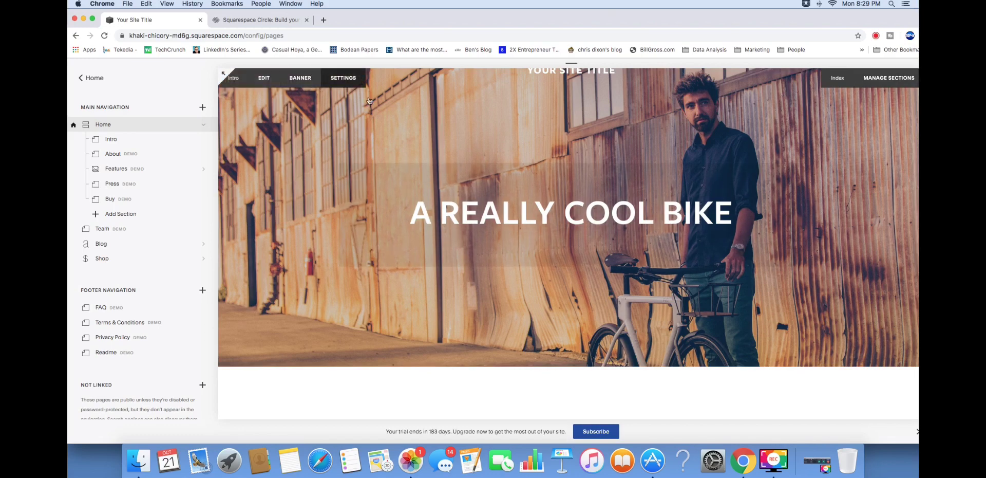
scroll(446, 219, "down", 10)
scroll(445, 220, "down", 4)
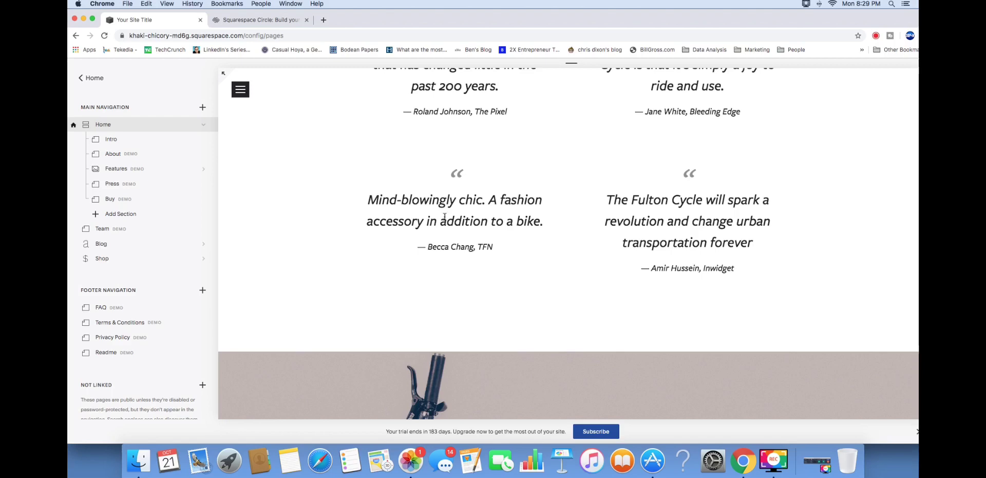
mouse_move(444, 217)
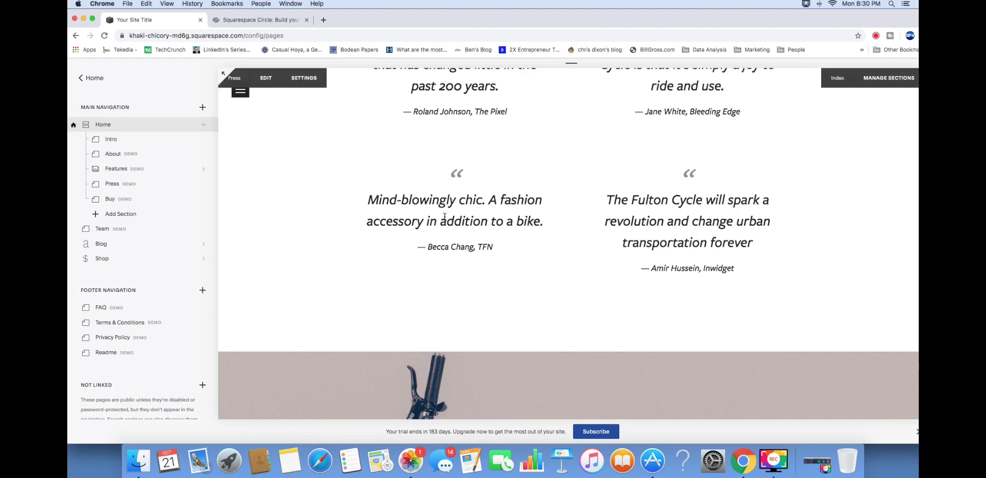